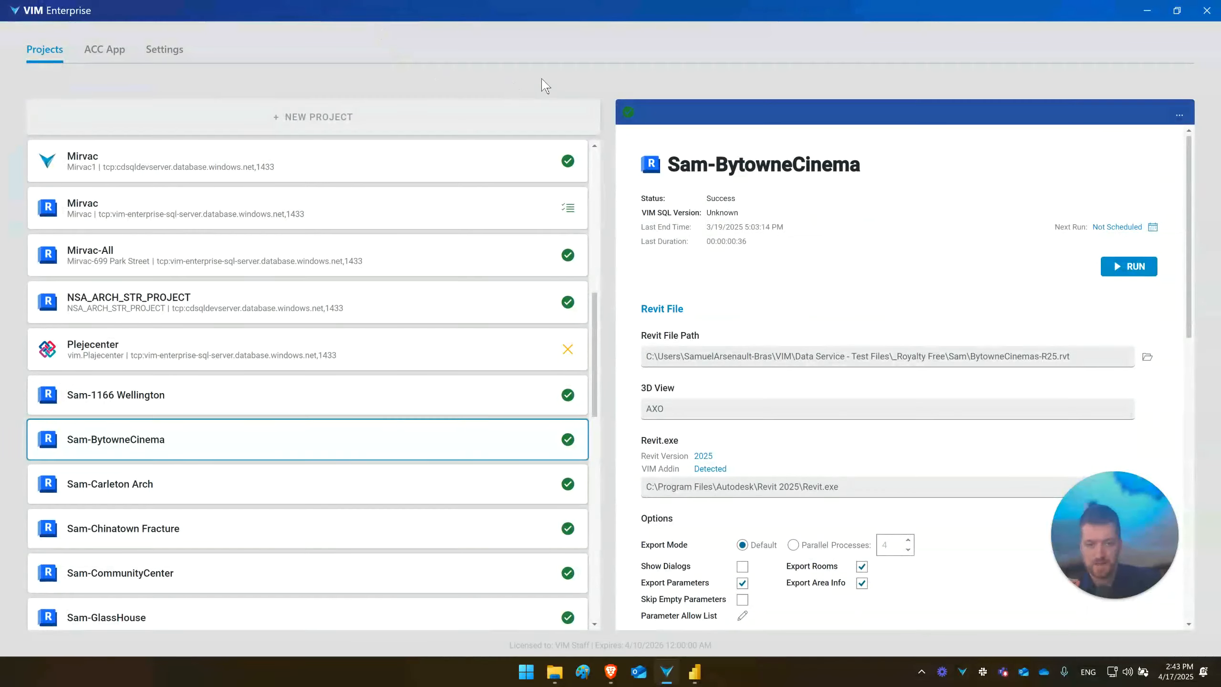
- Create a new project named "ACC Test" with ACC as its source
click(485, 123)
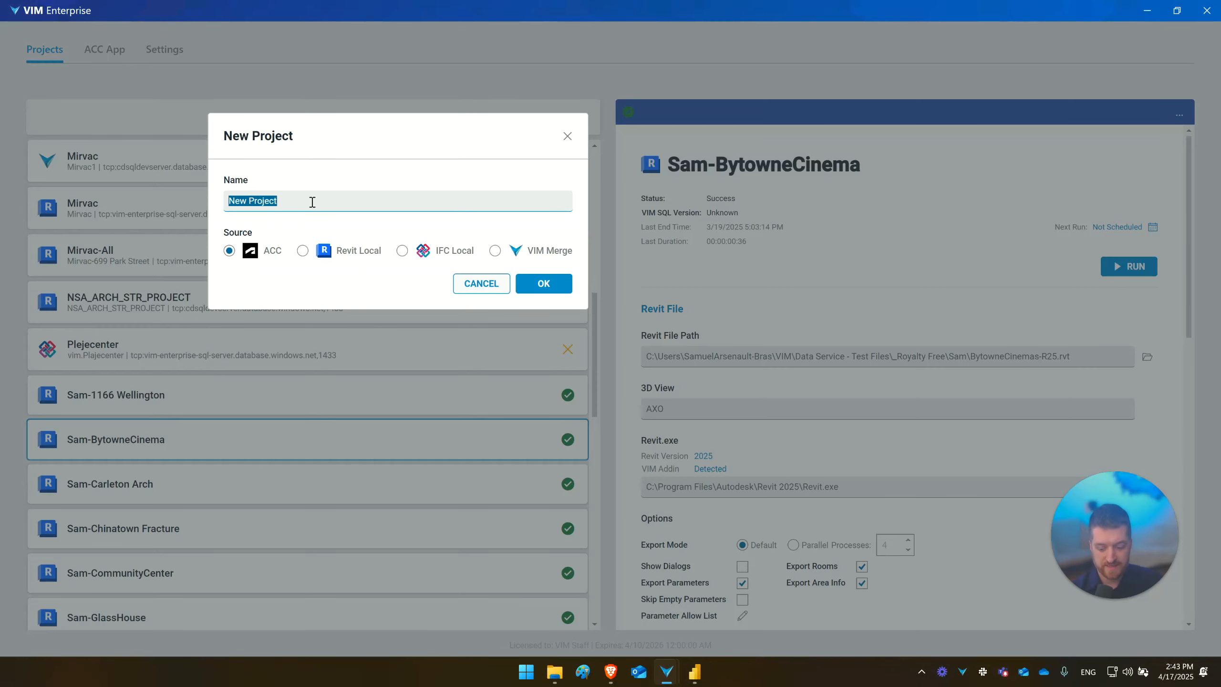
text(ACC Test)
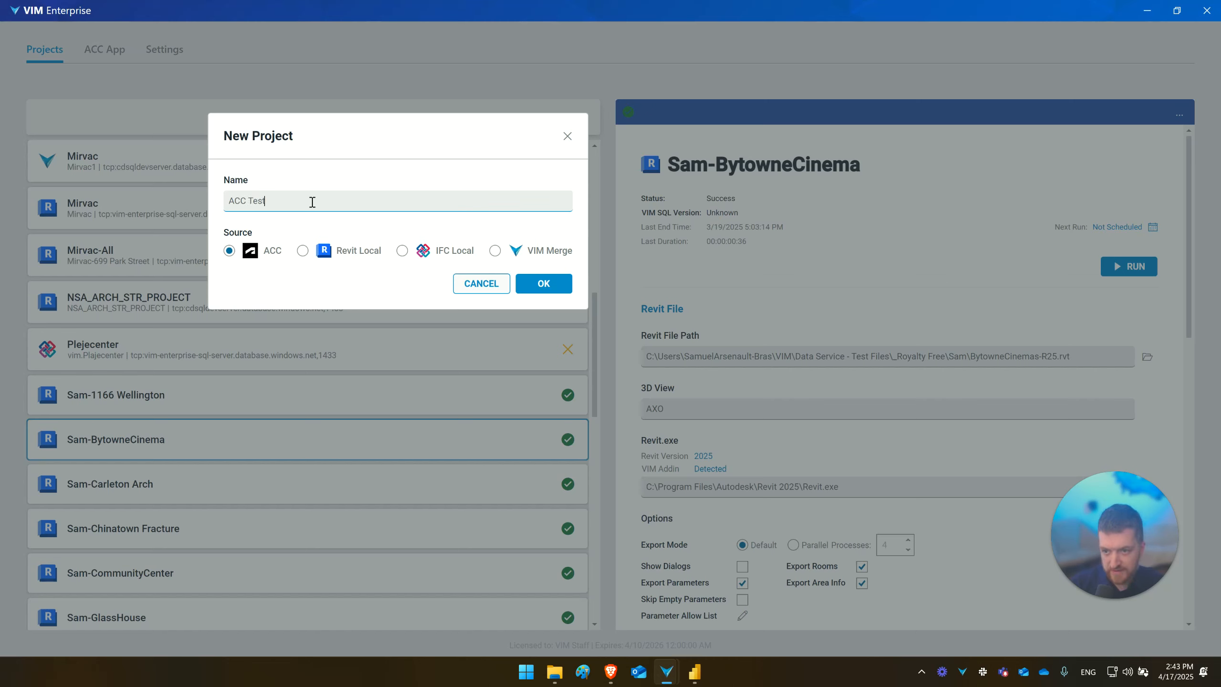
click(546, 283)
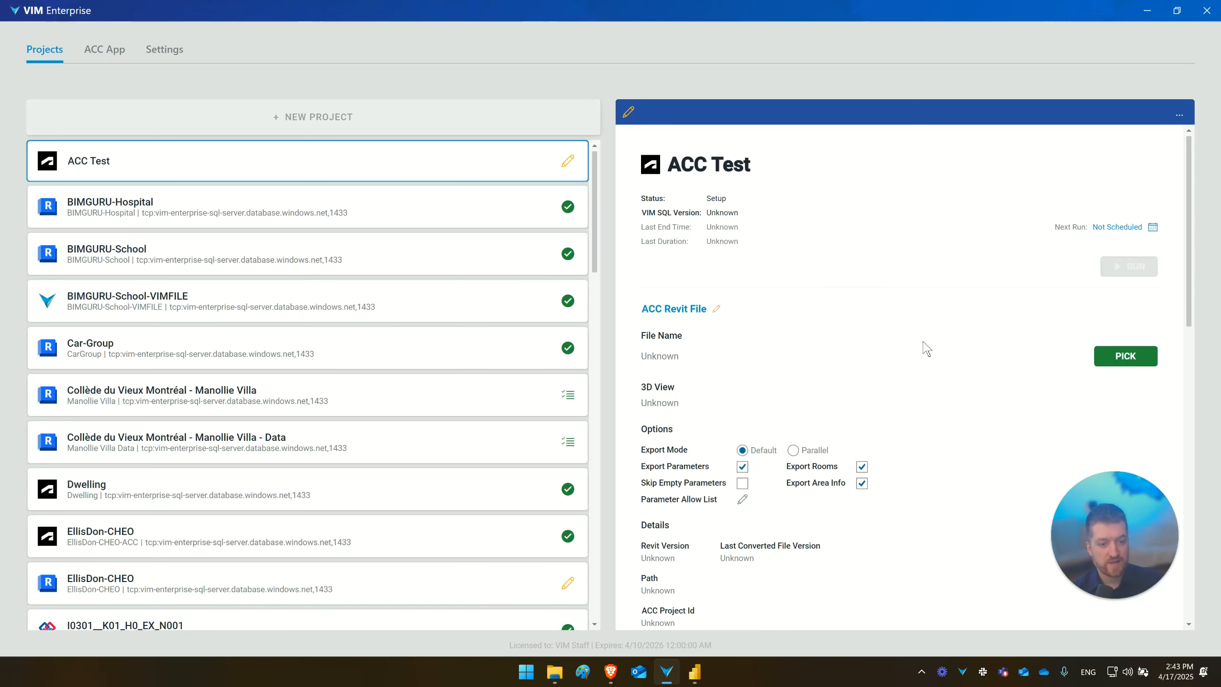
- Check the ACC app credentials and authentication status, and return to the project list
click(104, 50)
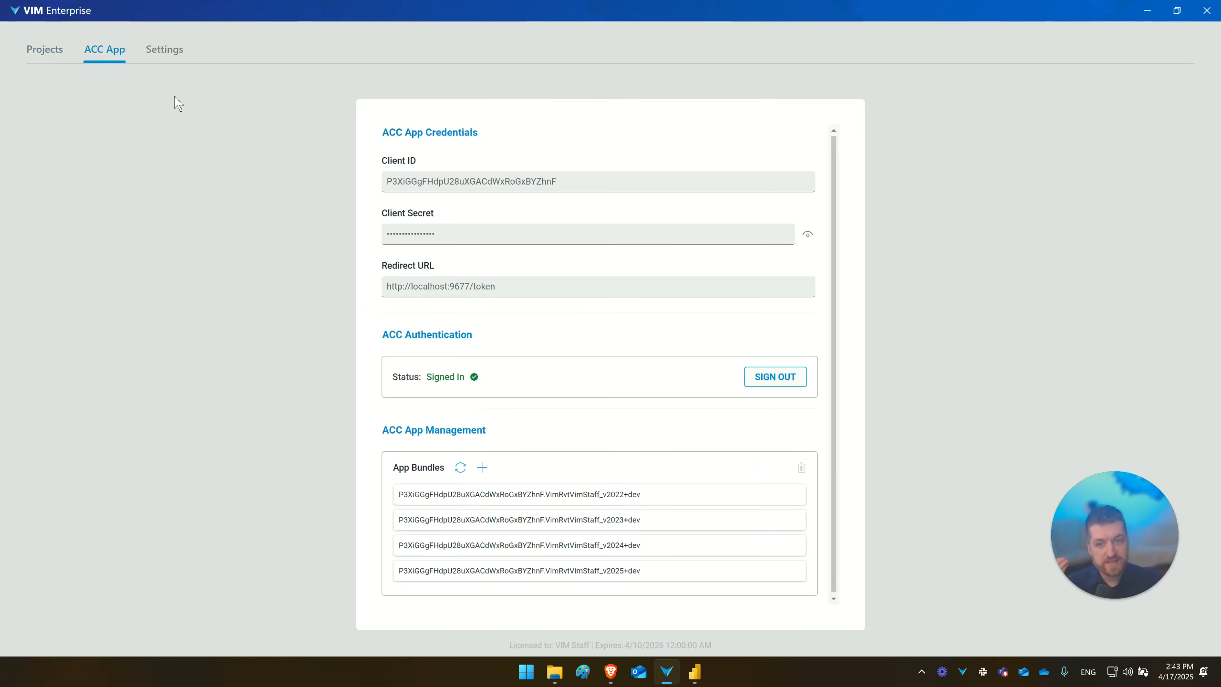
click(46, 50)
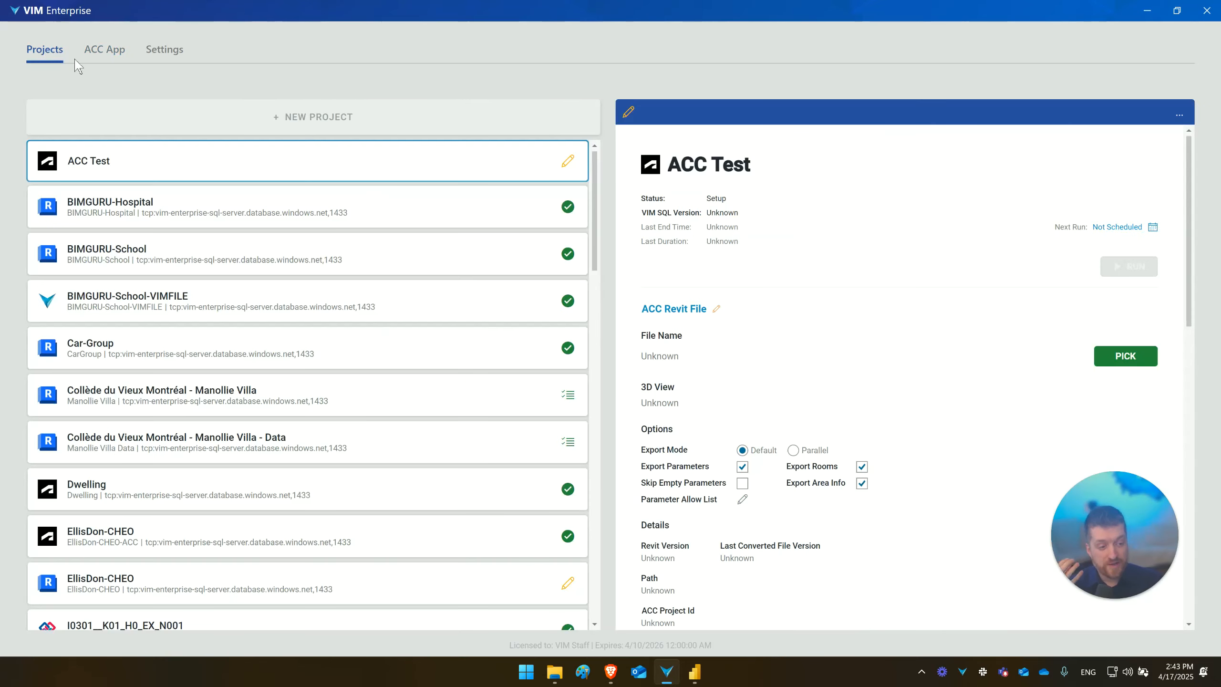
- Select TowerS-ARCHITECTURE.rvt from the VIM hub's Skanska Tower 2025 Project Files as the ACC Revit file
click(1133, 360)
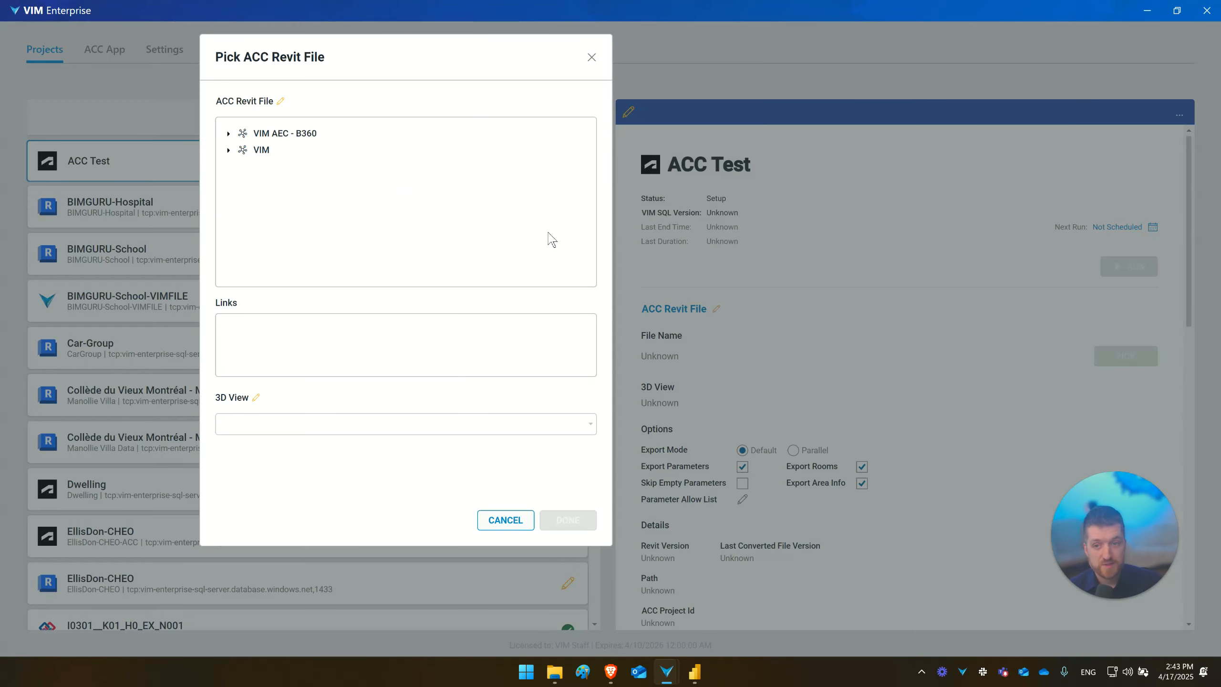
click(228, 153)
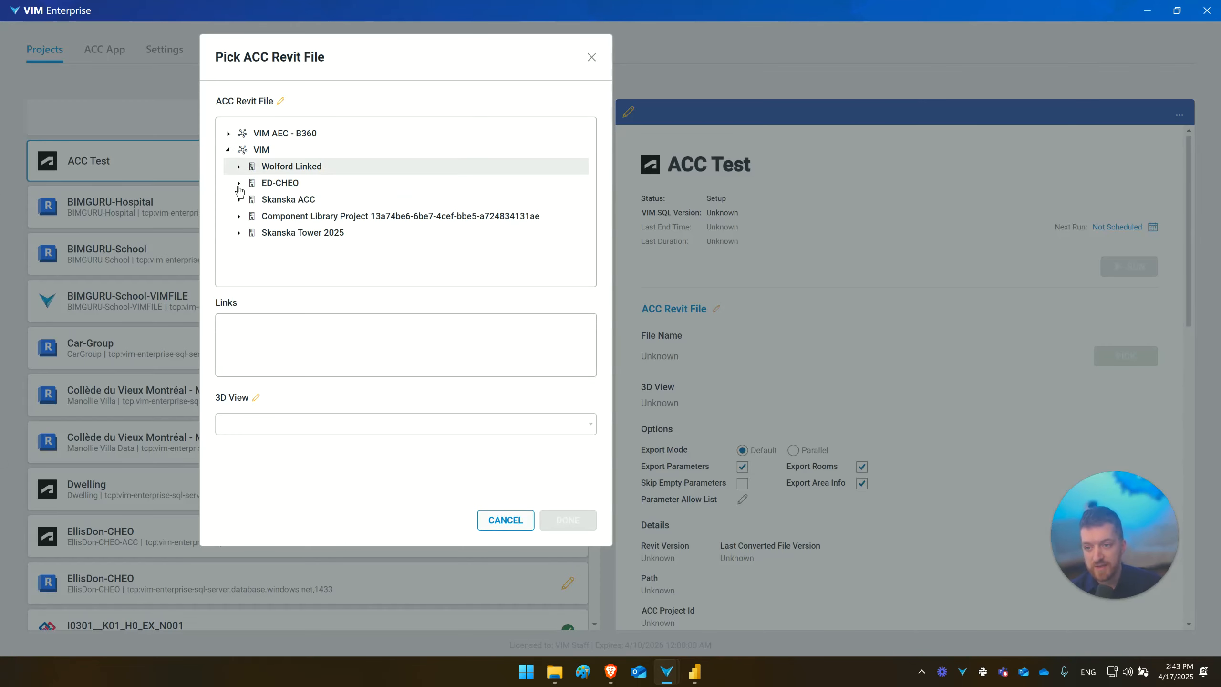
click(239, 233)
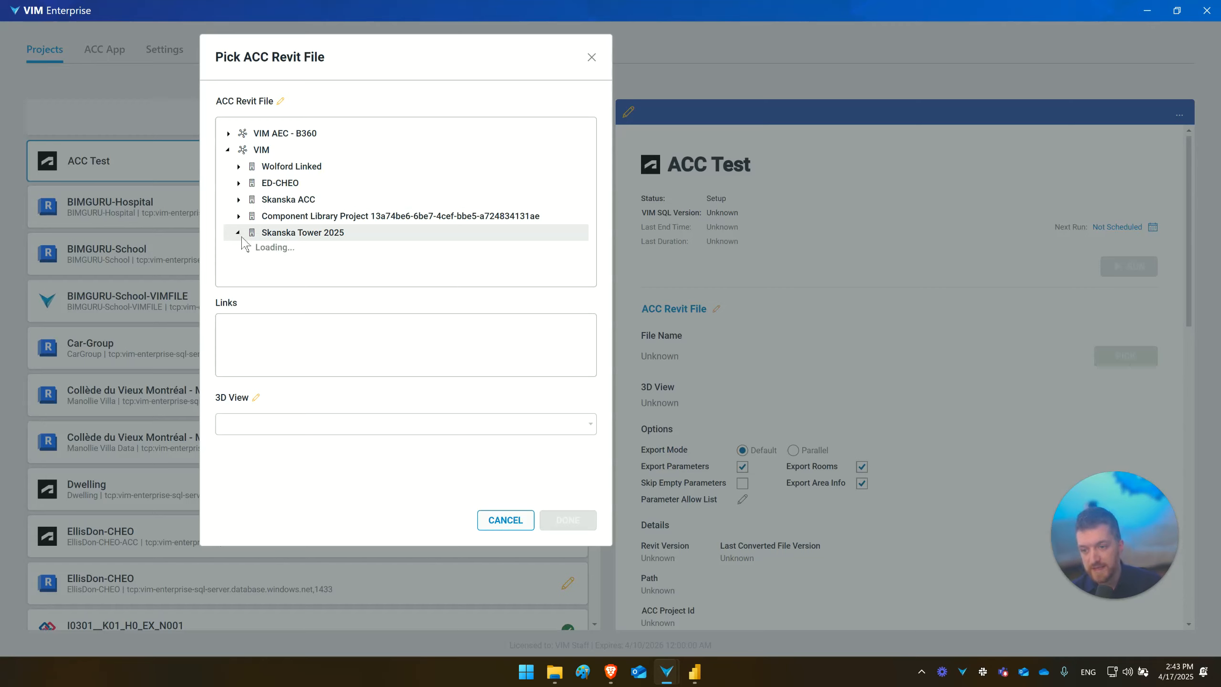
click(250, 249)
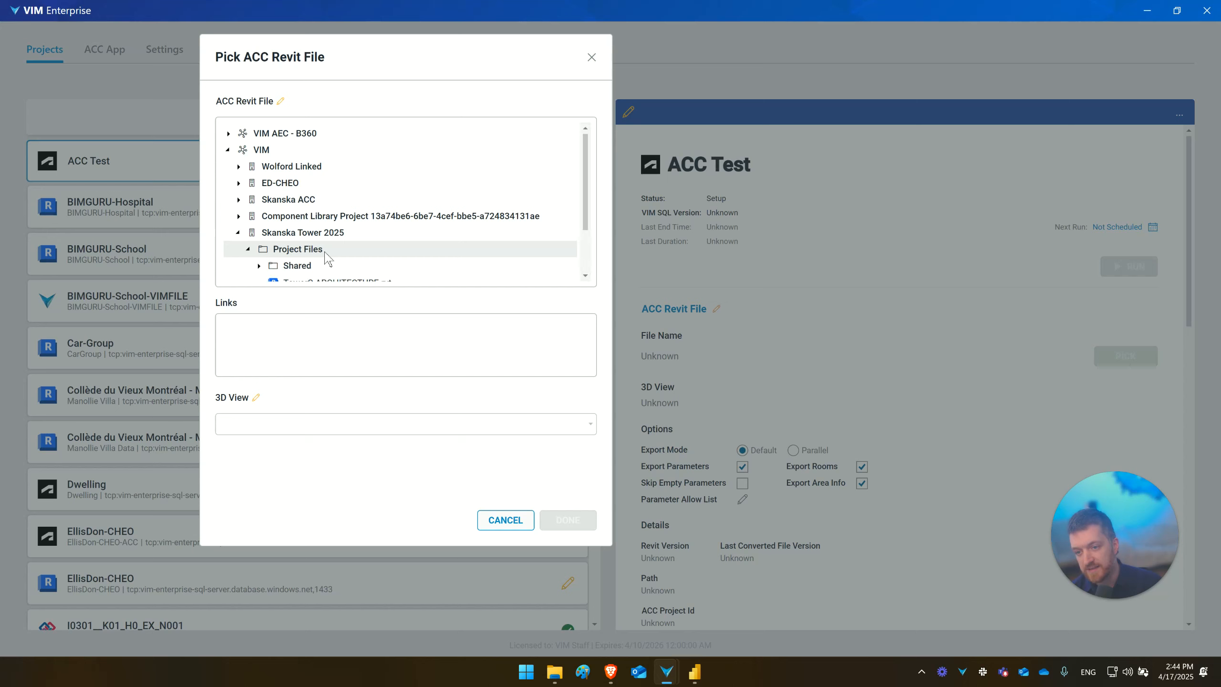
scroll(325, 252, down, 3)
click(317, 221)
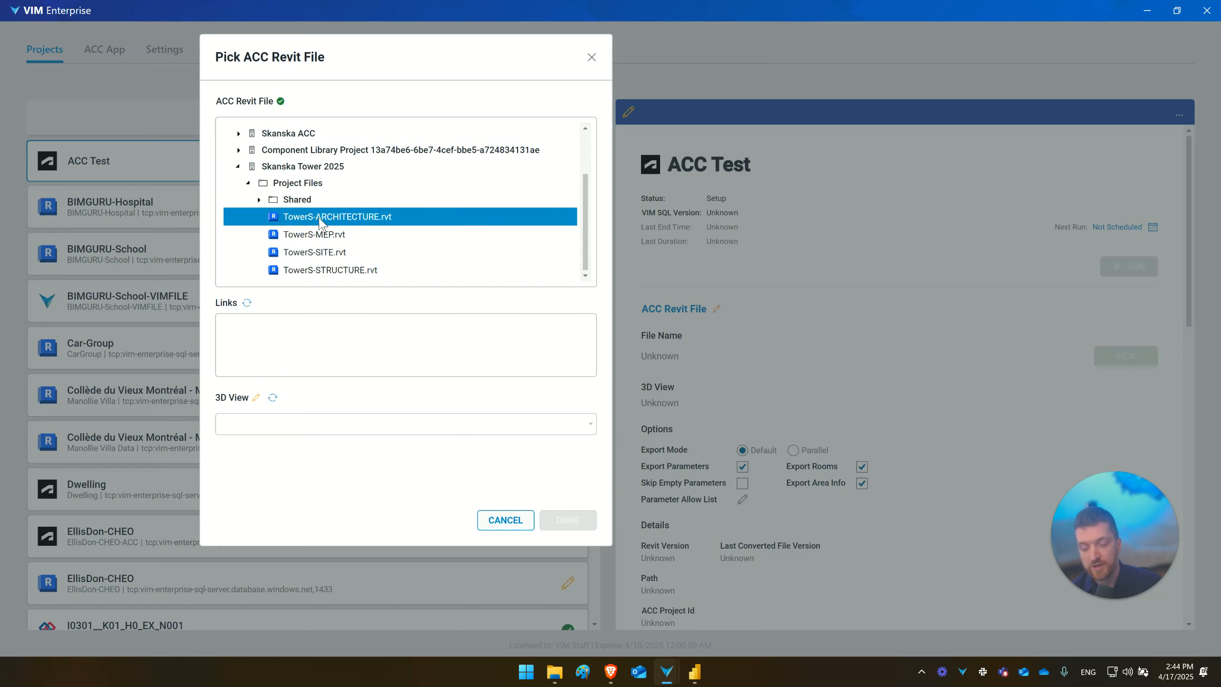
- Switch to the browser and inspect the VIM-ALL and VIM 3D views of TowerS-ARCHITECTURE.rvt in Autodesk Docs
click(610, 671)
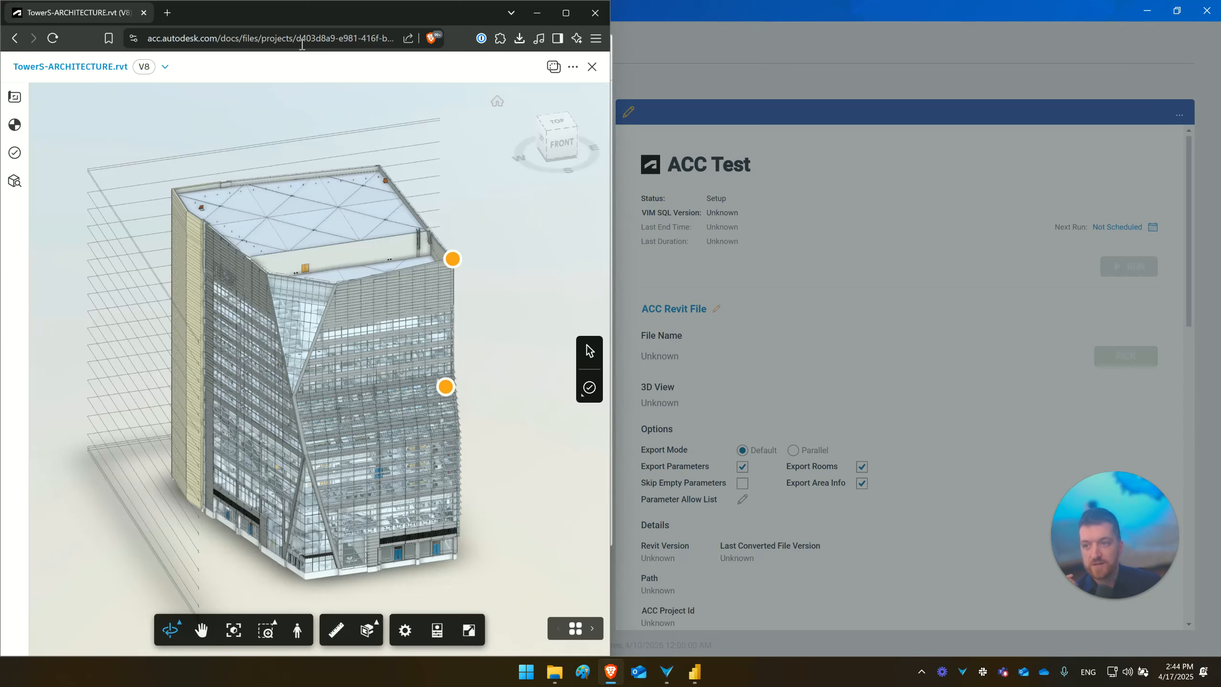
double_click(312, 19)
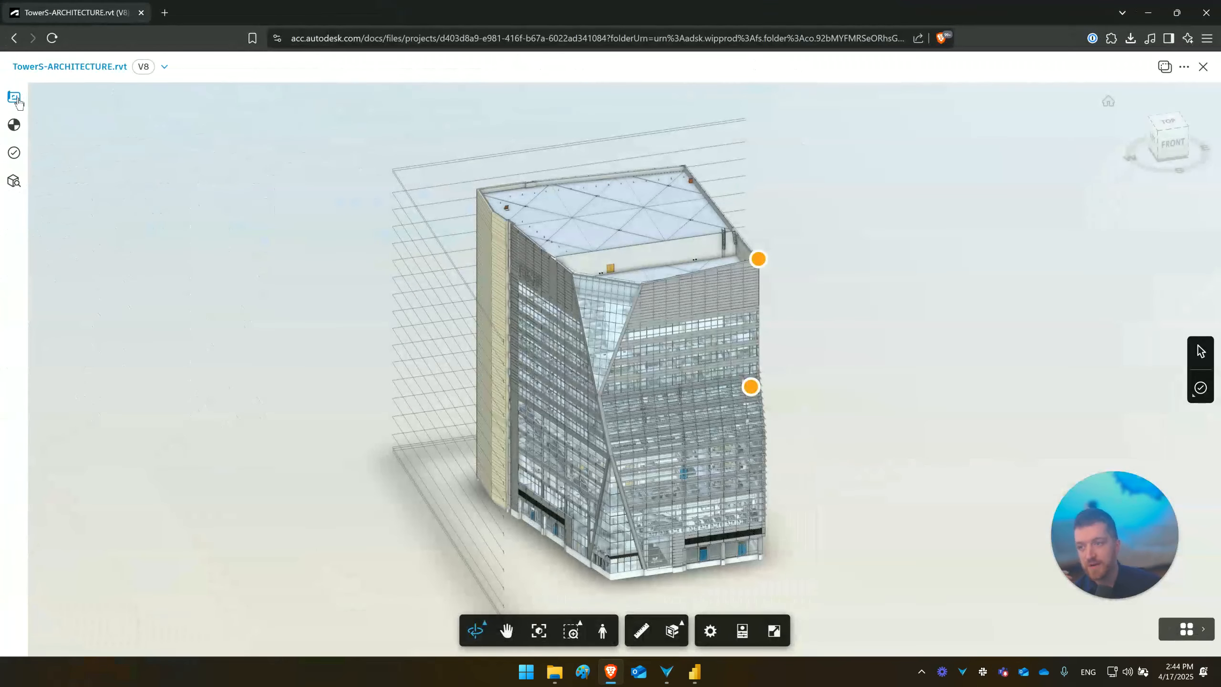
click(14, 97)
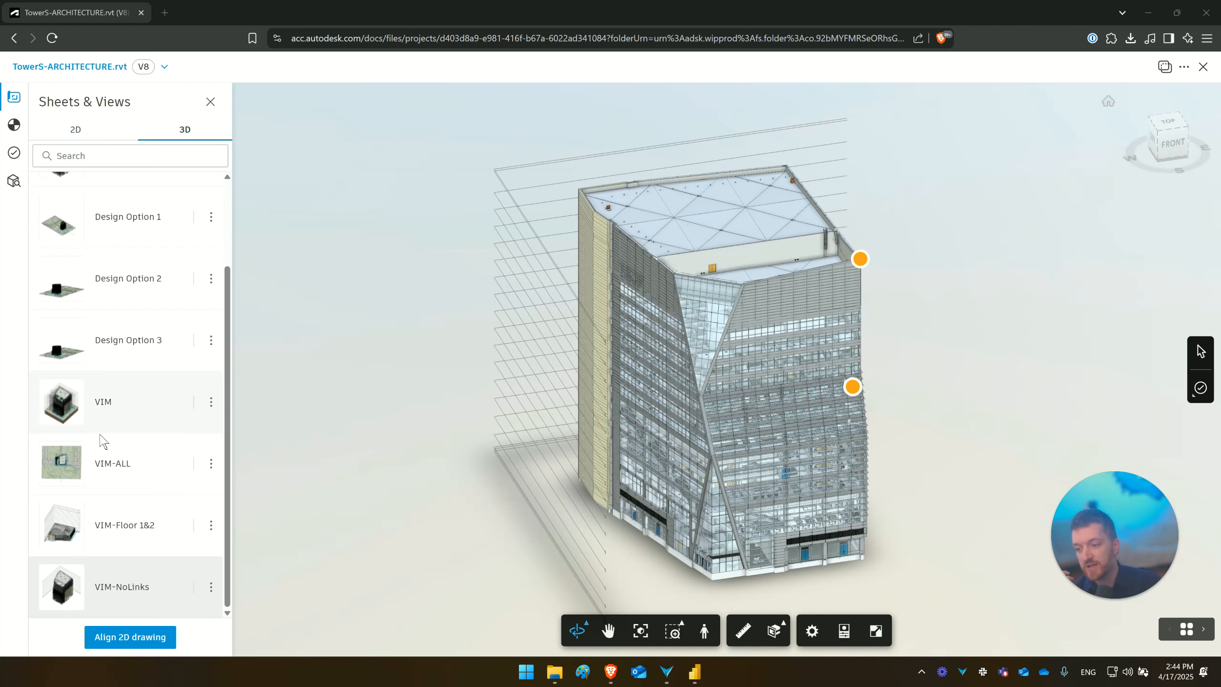
click(117, 463)
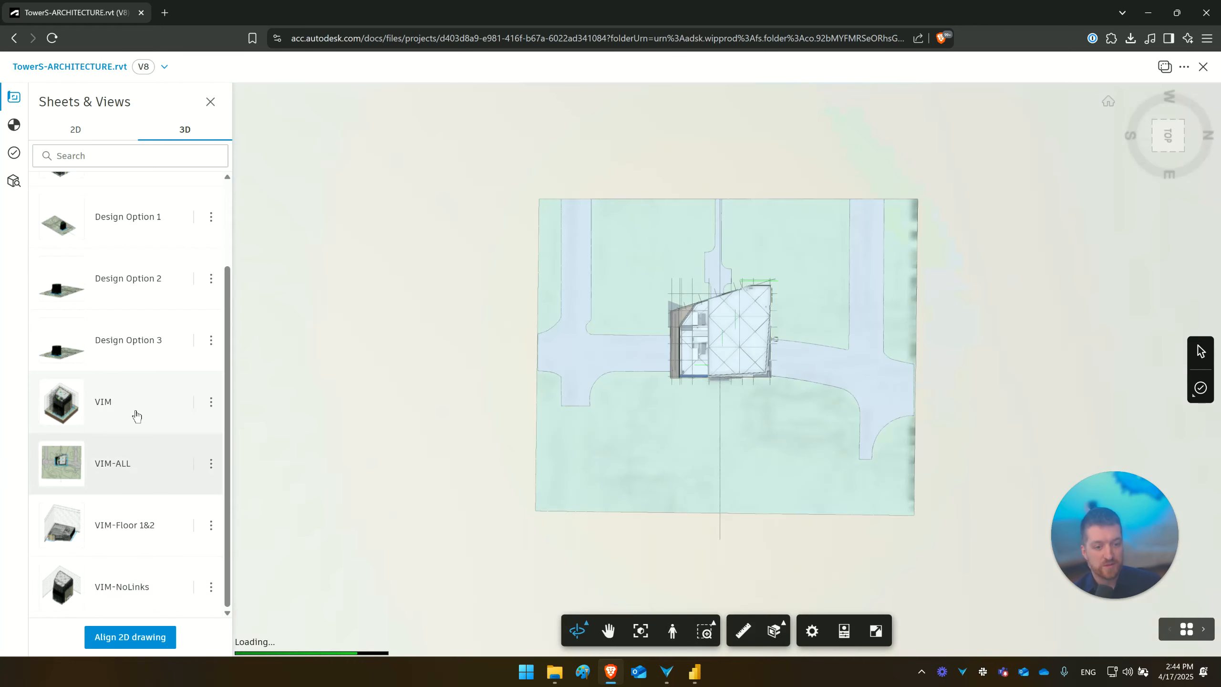
click(136, 415)
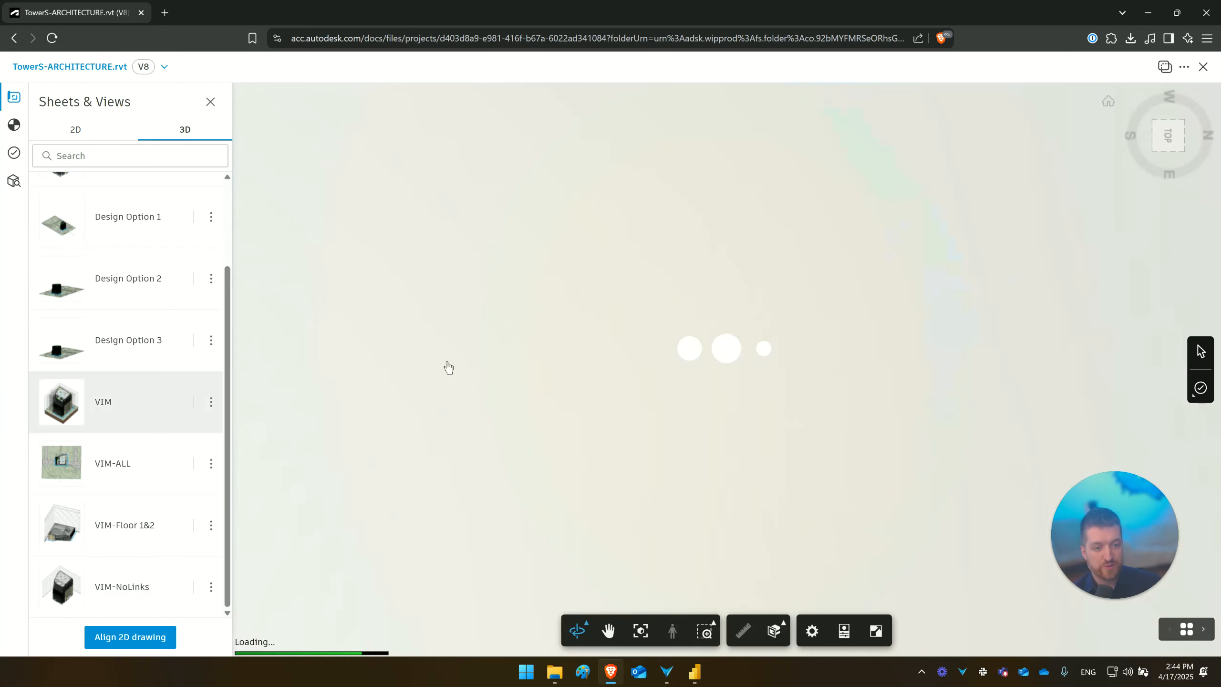
click(1151, 14)
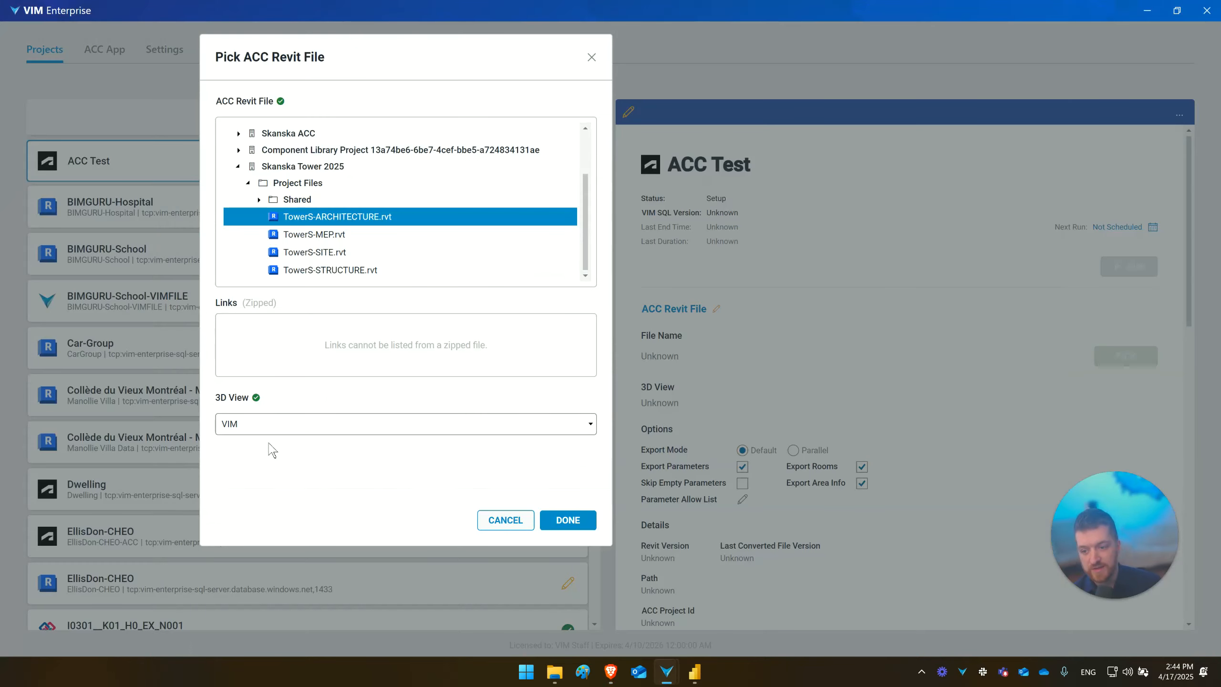
- Set the 3D view for the picked Revit file to VIM-ALL and confirm the file selection
click(273, 427)
click(250, 520)
click(567, 519)
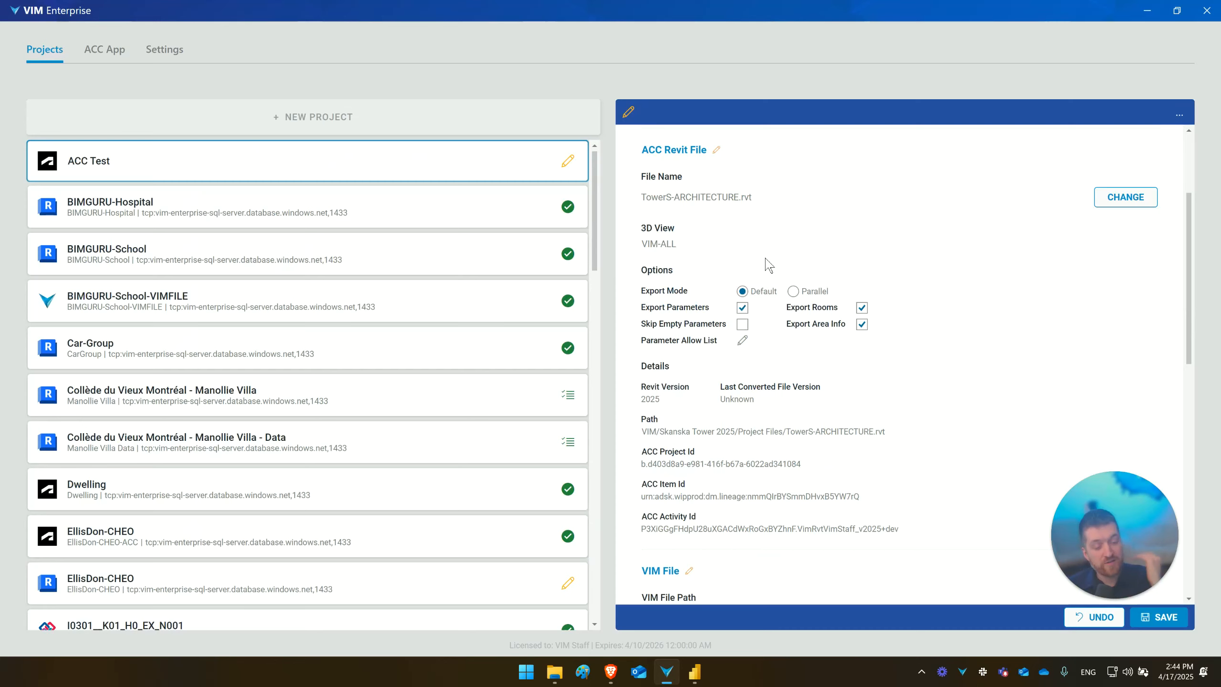
- Try the Parallel export mode for the ACC Test project and return it to Default
click(793, 291)
scroll(942, 284, up, 3)
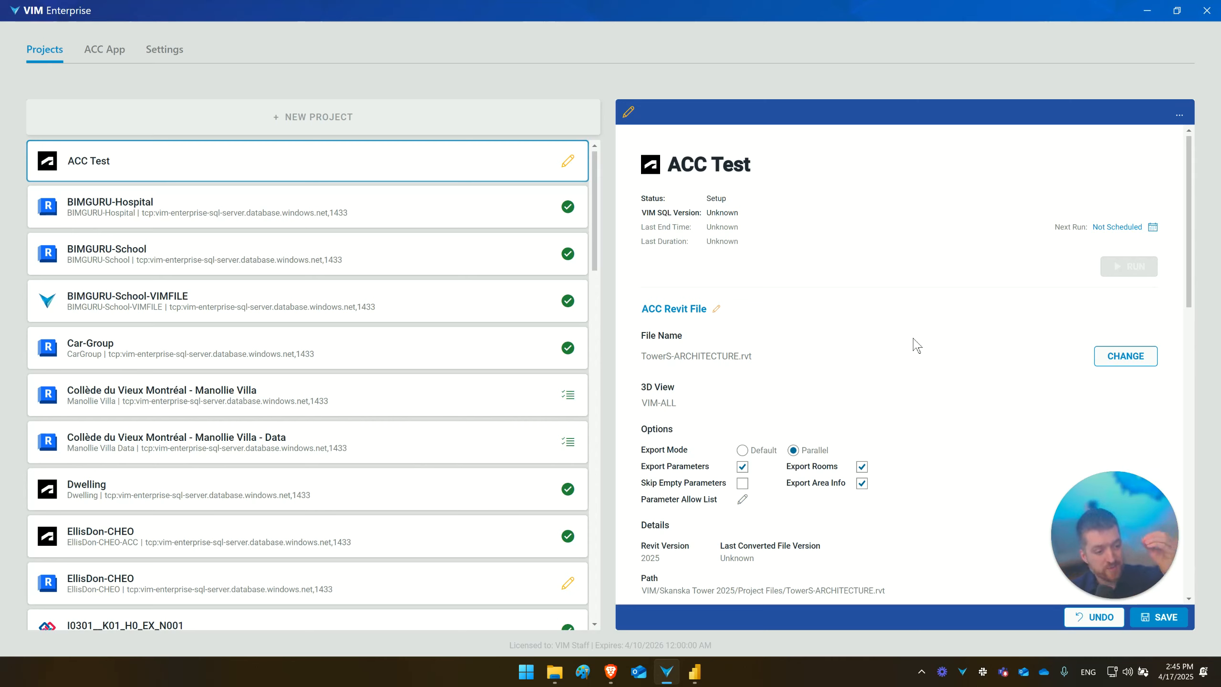
click(741, 449)
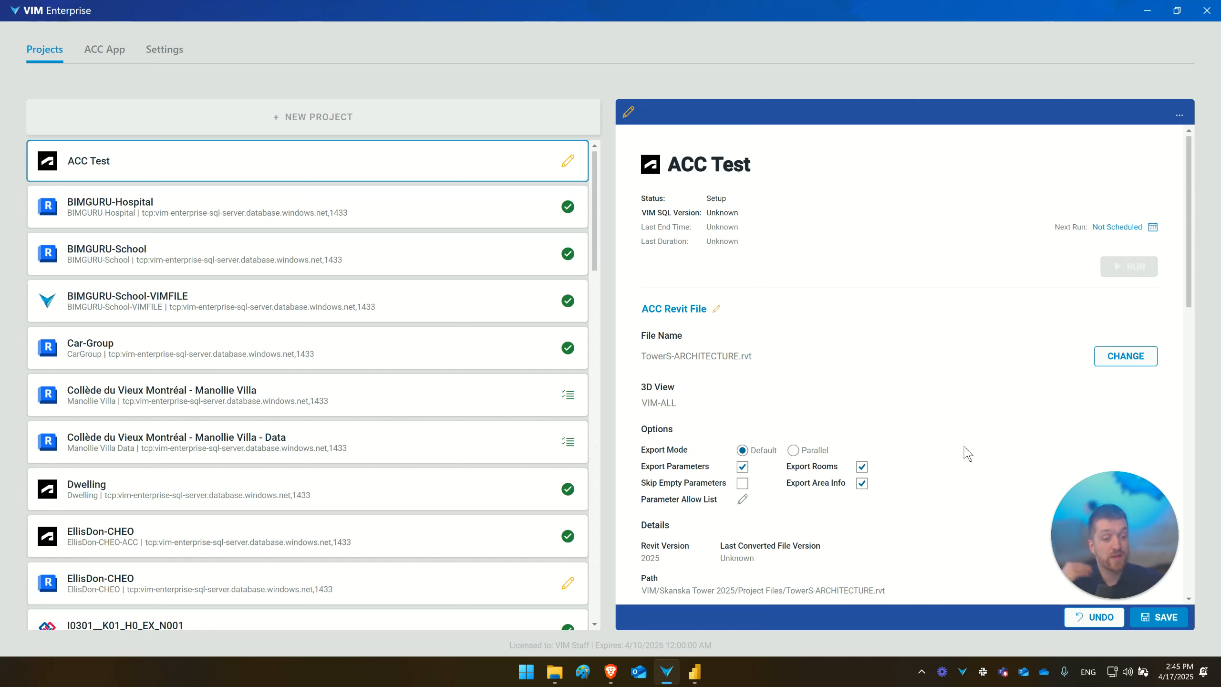
- Set the VIM file path to TowerS-ARCHITECTURE.vim in the ACC Test folder on the desktop
scroll(967, 453, down, 3)
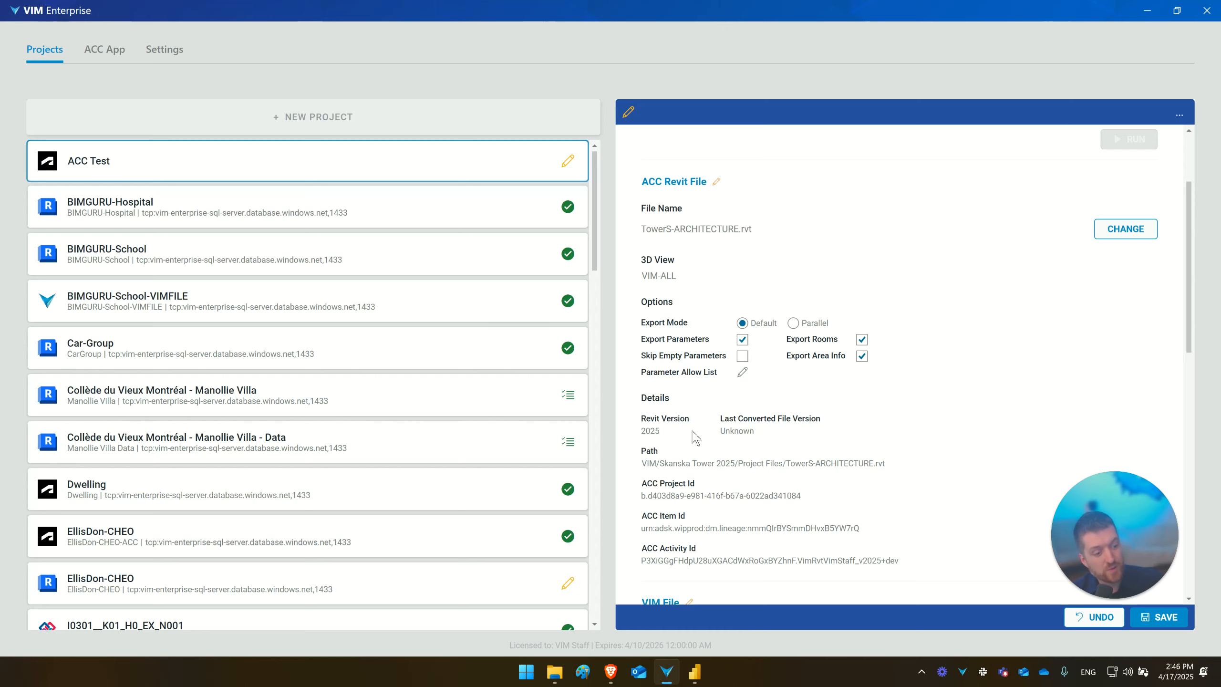
scroll(902, 443, down, 3)
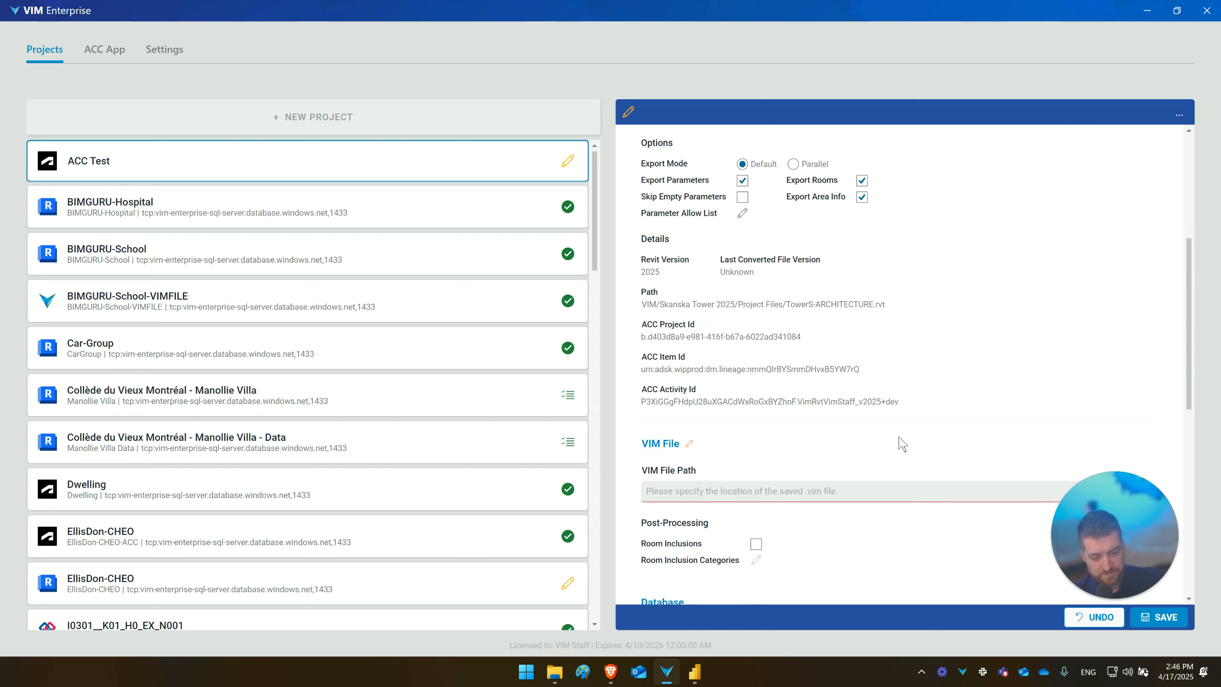
scroll(900, 444, down, 3)
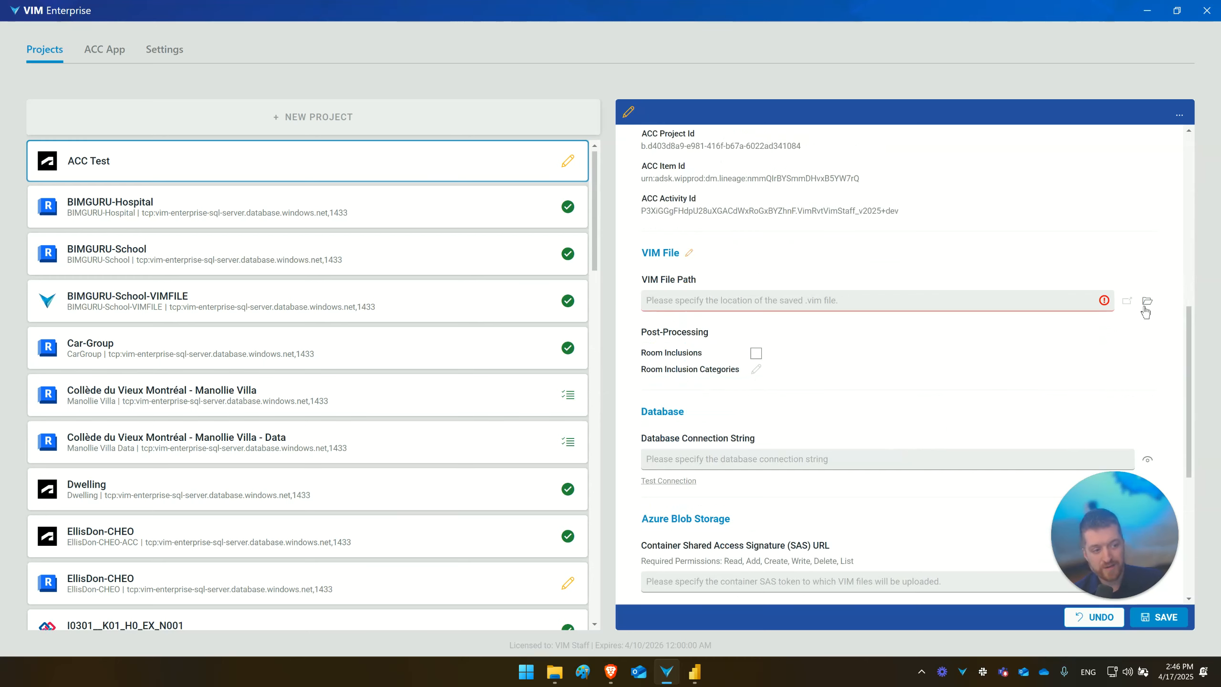
click(1146, 302)
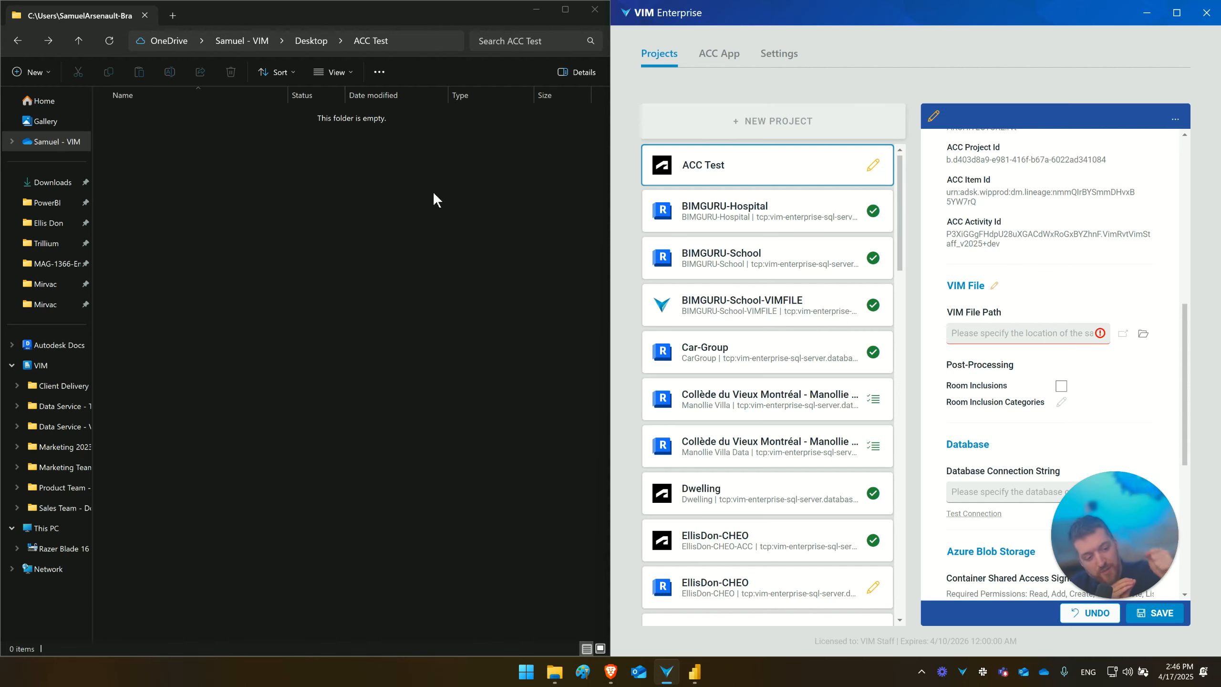
click(418, 40)
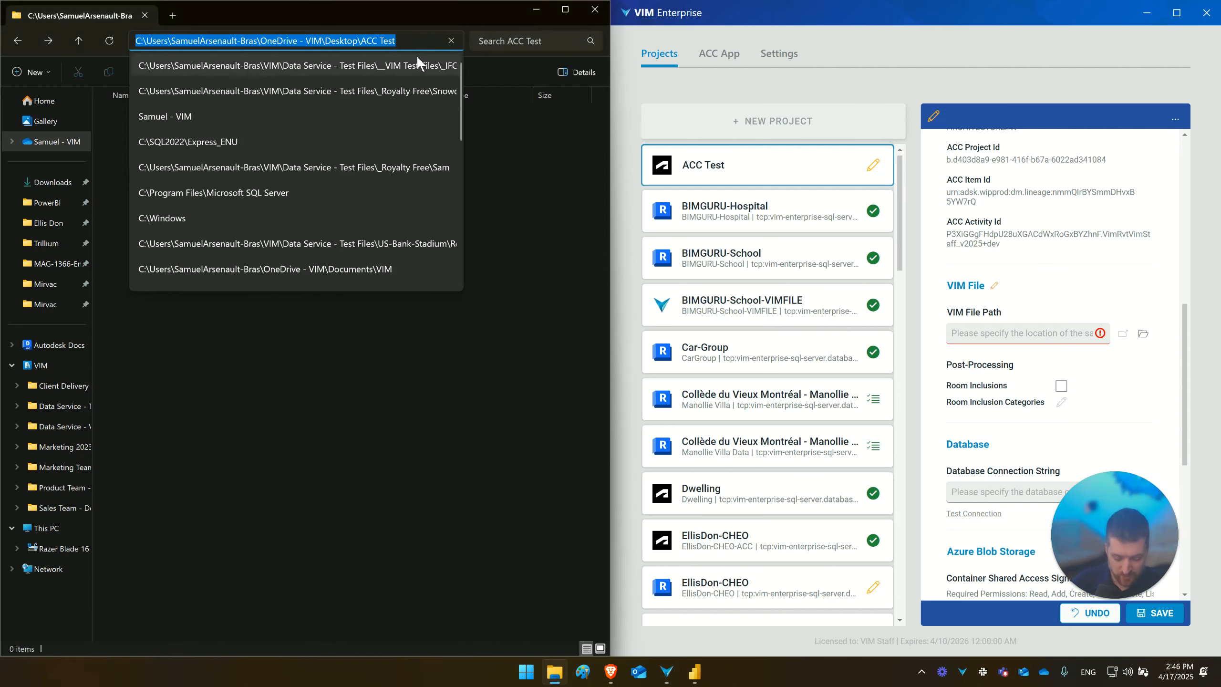
click(1143, 334)
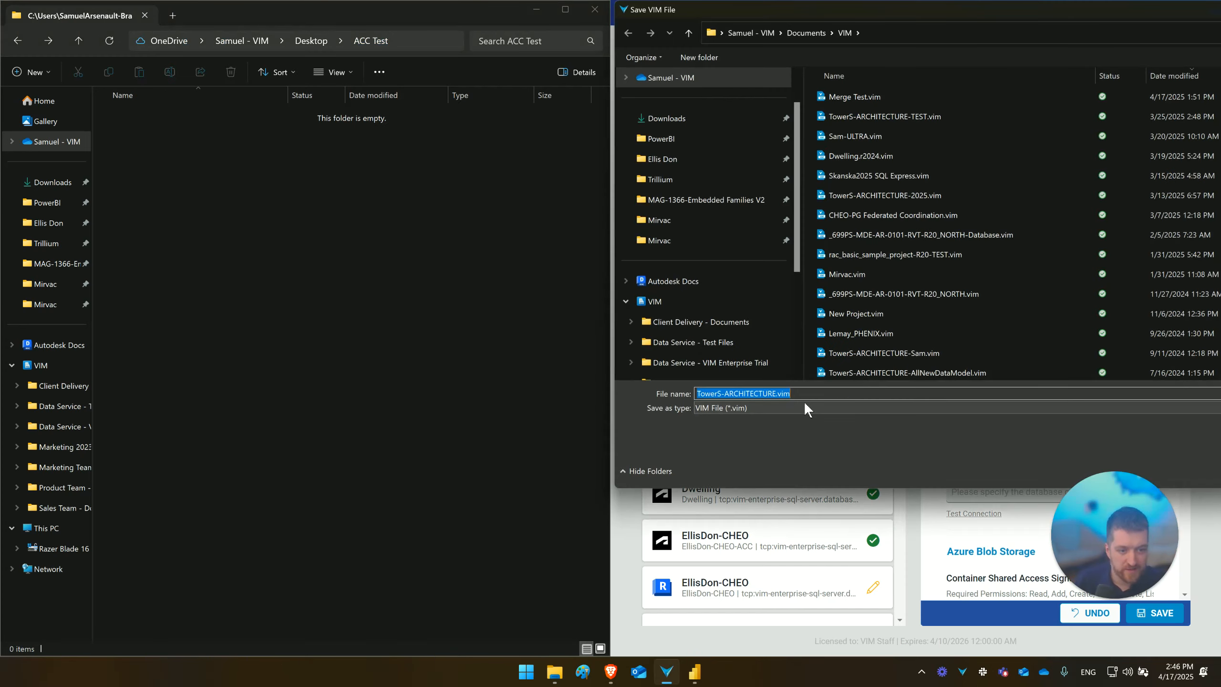
key(Return)
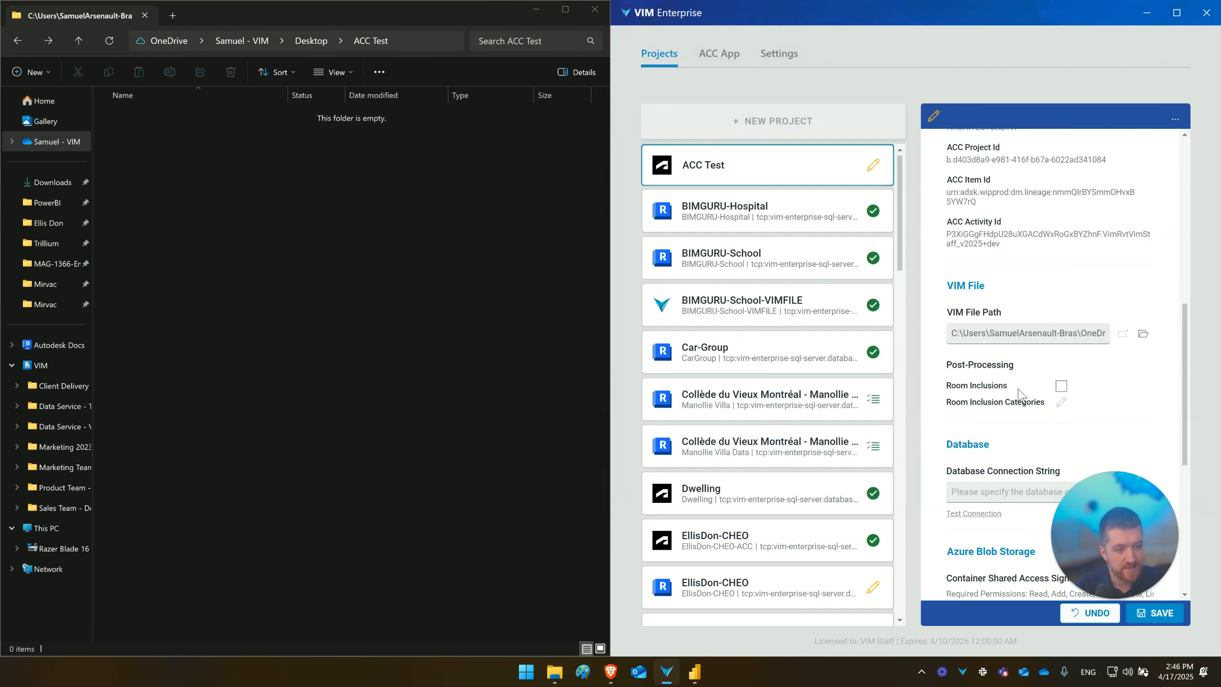
- Paste the database connection string and the Azure Blob Storage container SAS URL into the project's settings
scroll(964, 446, down, 4)
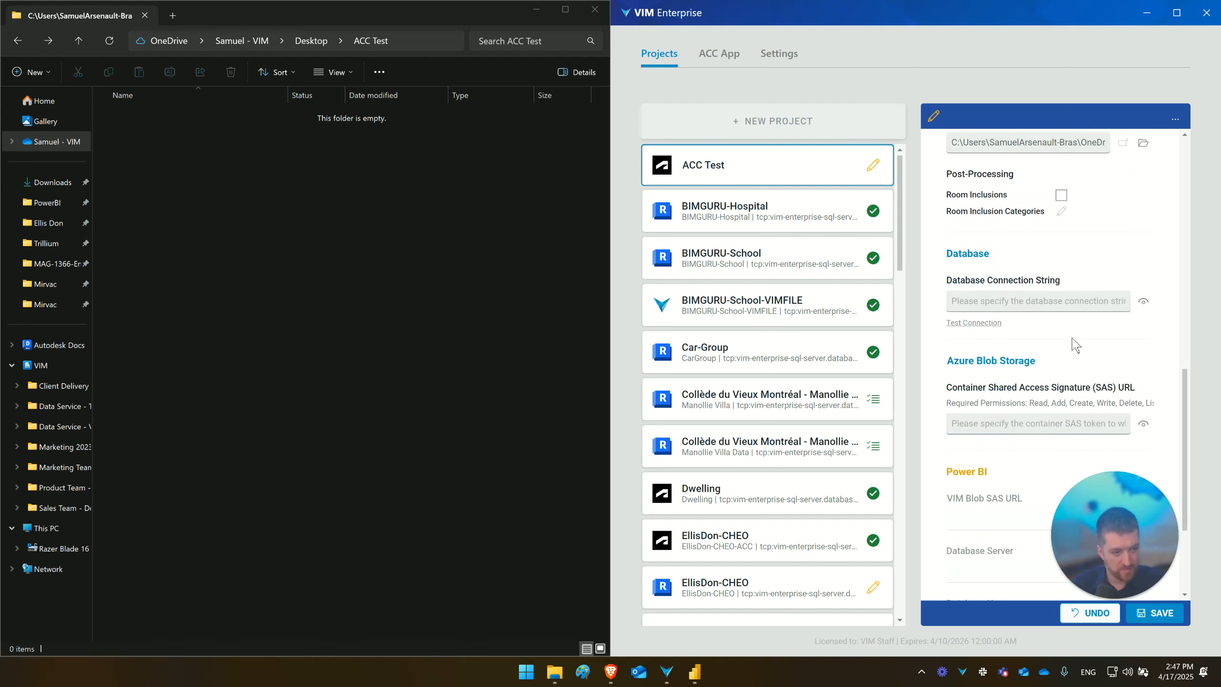
click(994, 426)
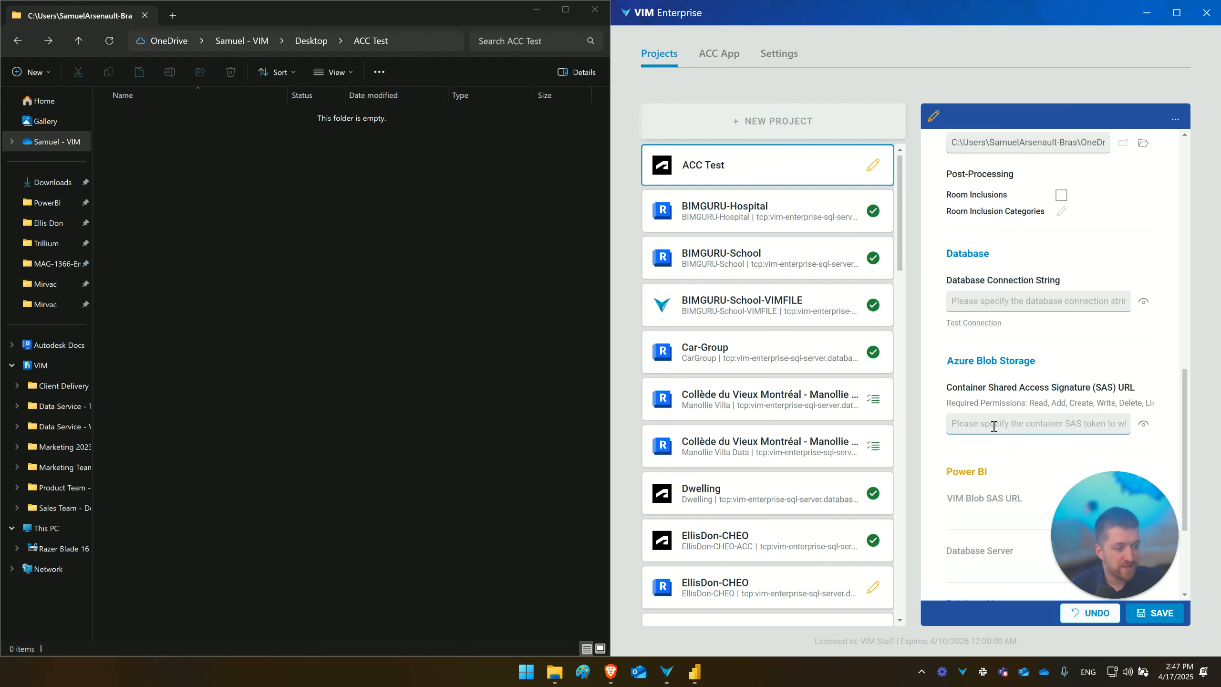
click(986, 302)
key(ctrl+v)
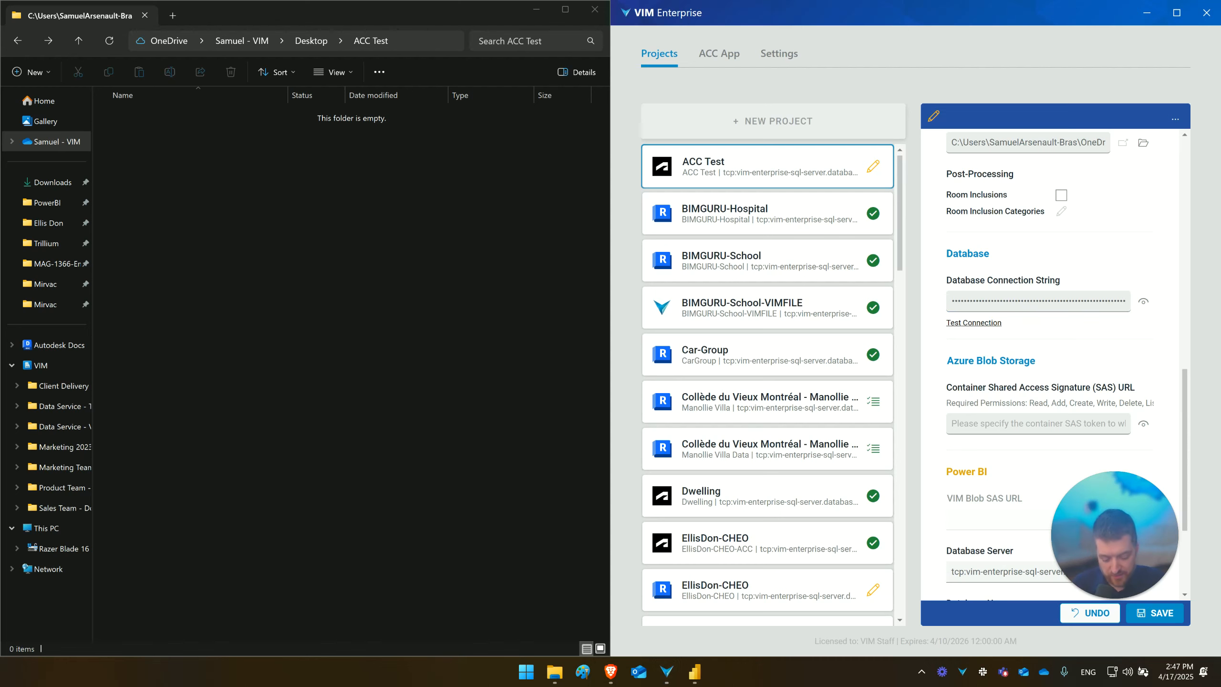
click(975, 422)
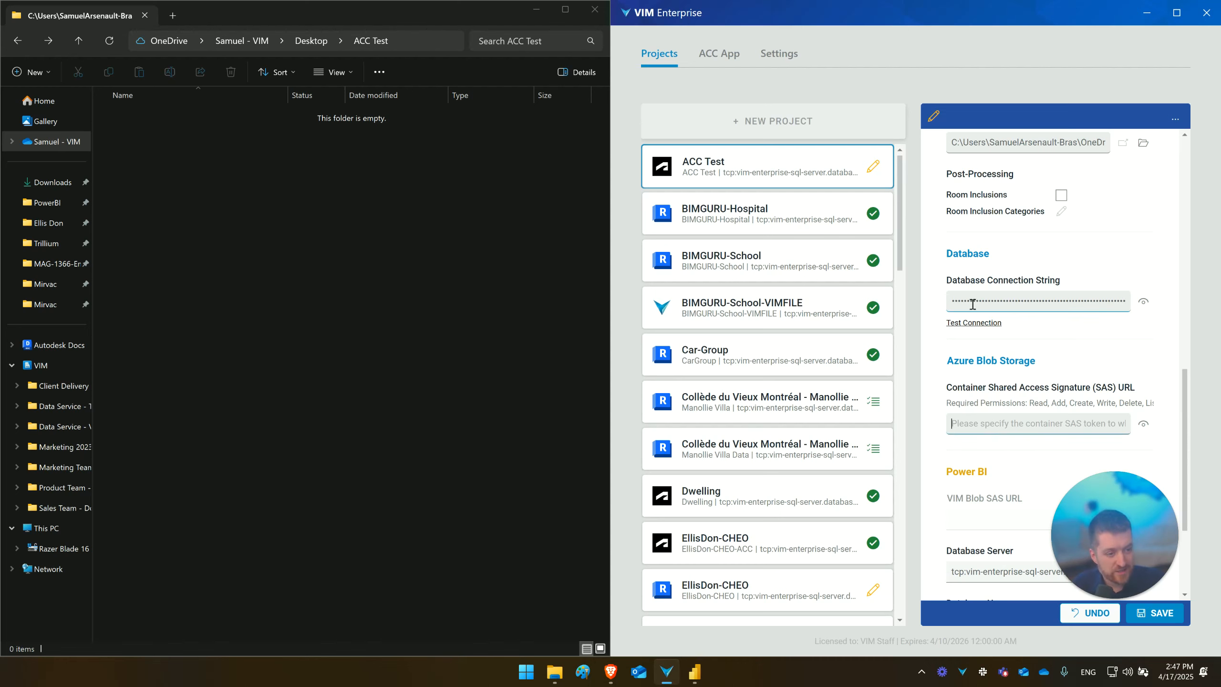
key(ctrl+v)
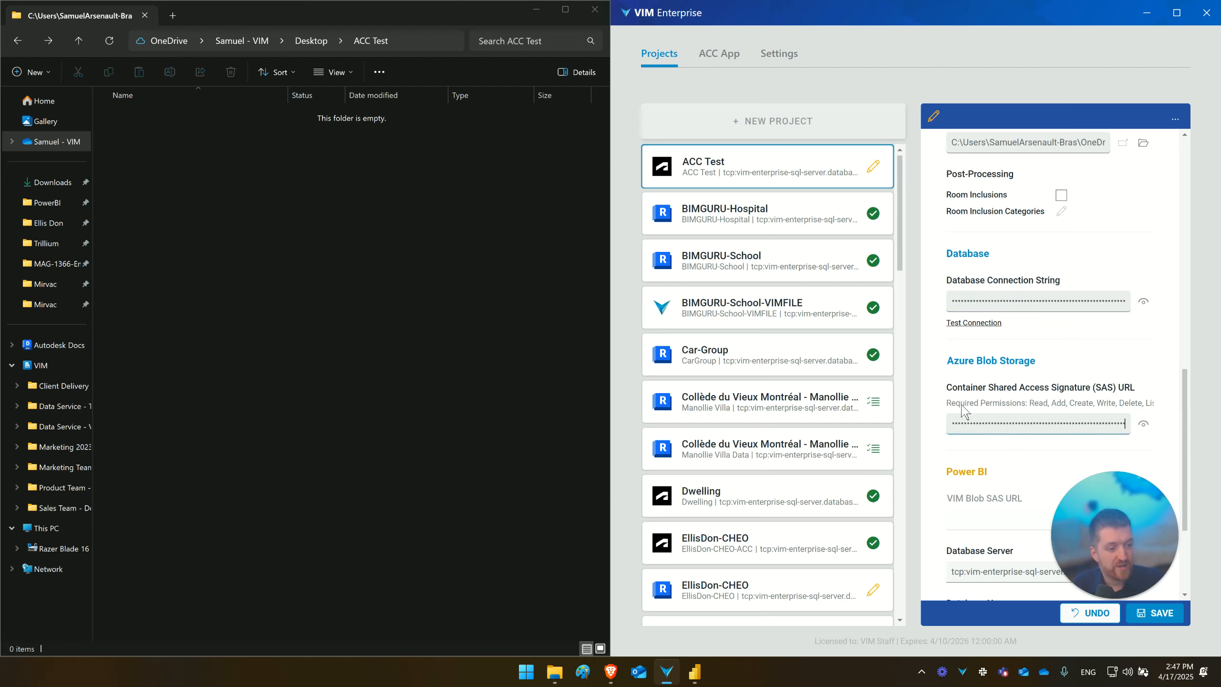
- Save the ACC Test project settings and run the project
click(1133, 612)
scroll(991, 467, down, 3)
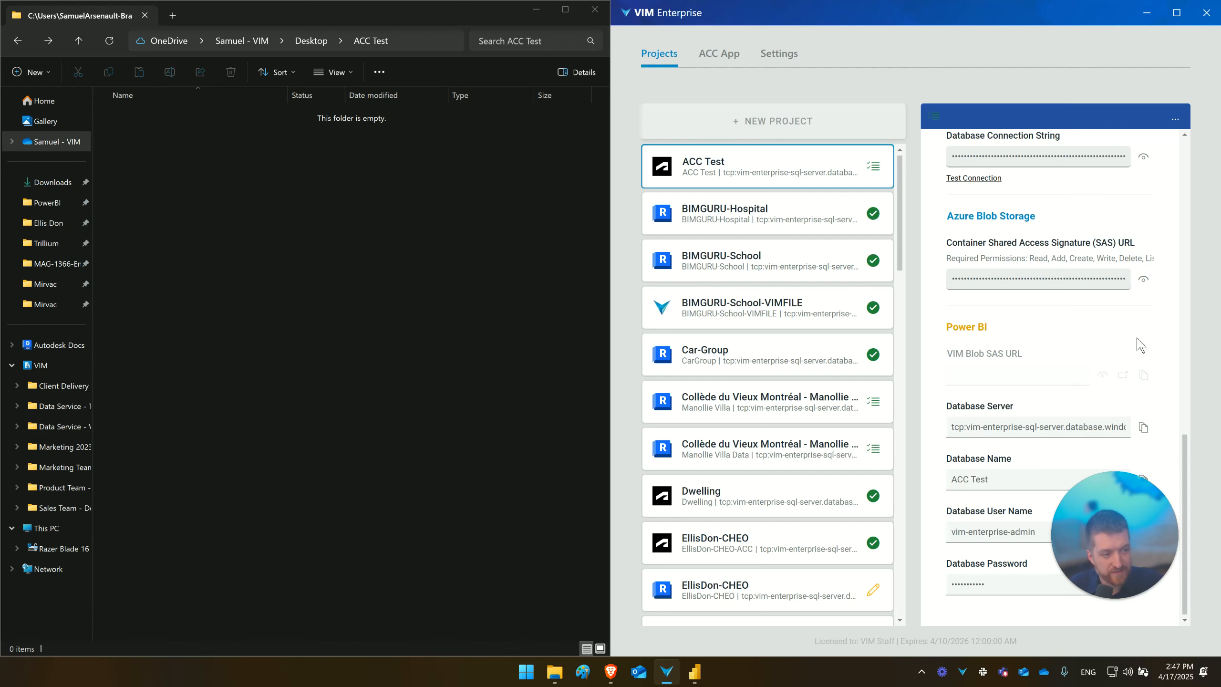
scroll(1140, 346, up, 10)
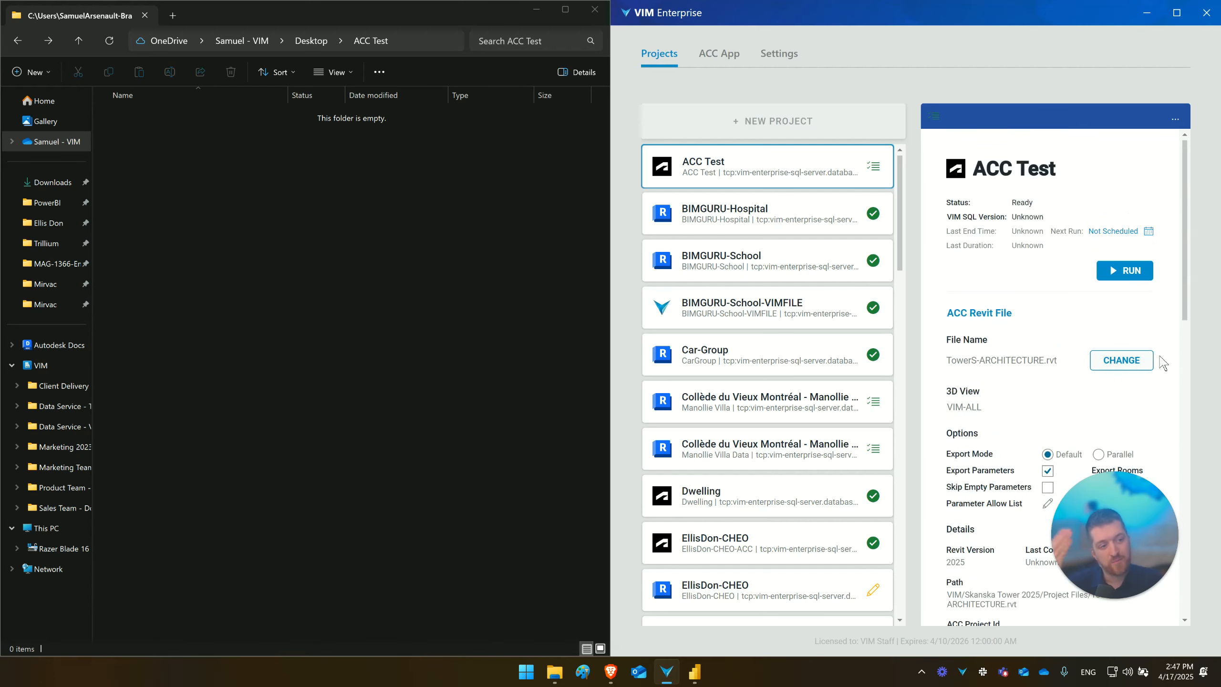
click(1124, 272)
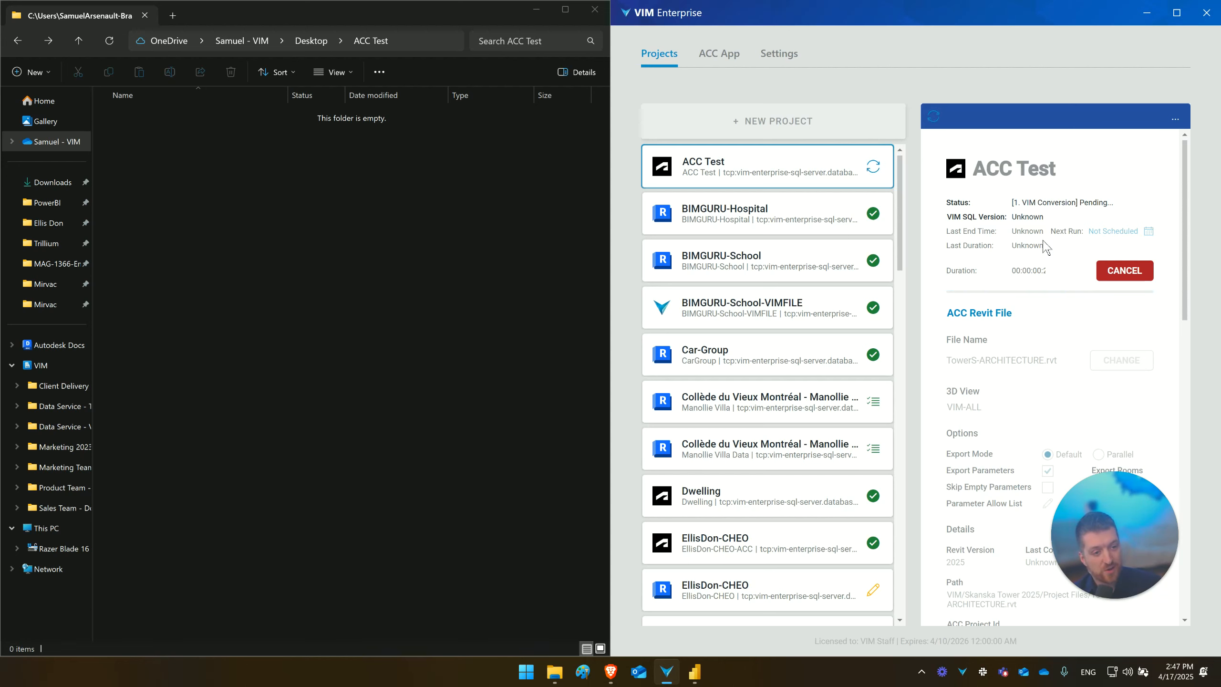
- View the scheduling options of the BIMGURU-Hospital project, close them unchanged and return to the ACC Test project
click(776, 213)
click(1105, 256)
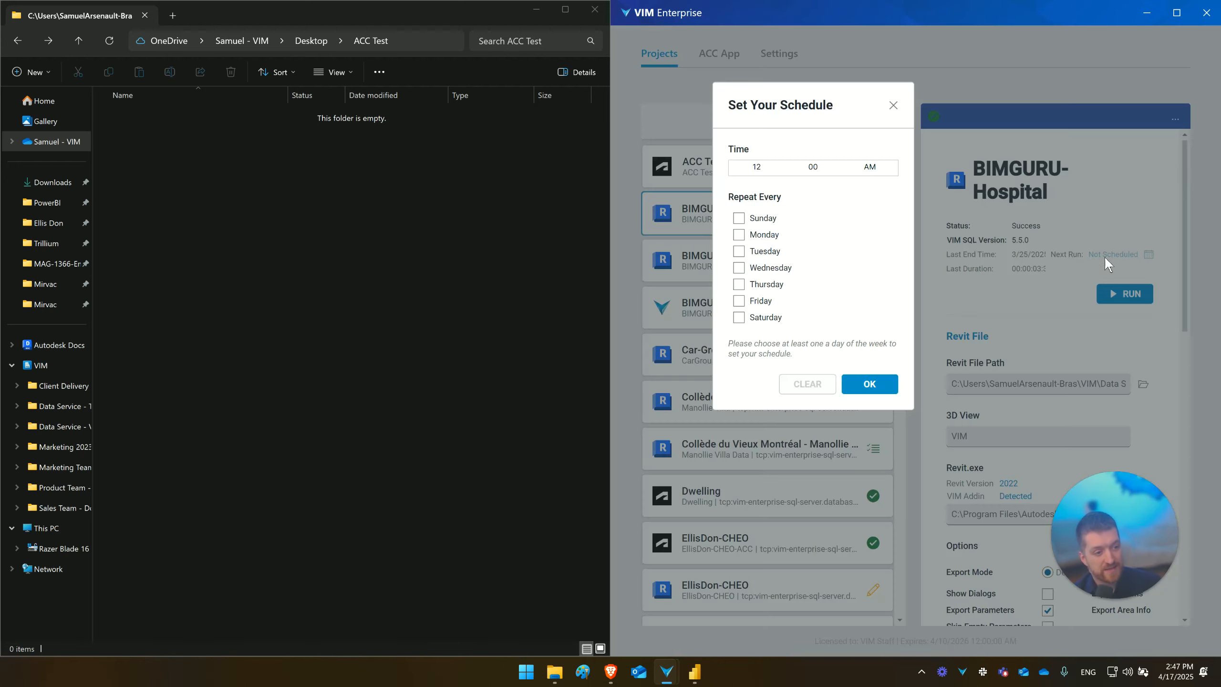
click(894, 107)
click(764, 186)
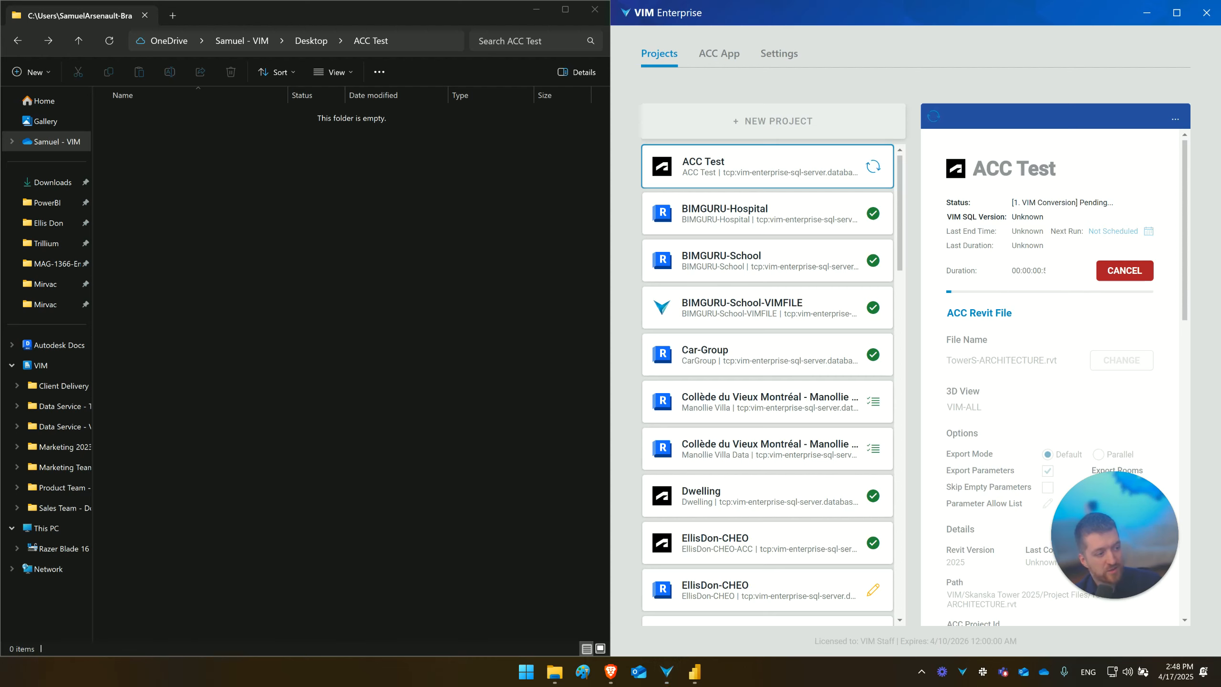
- Copy BimAudit-RVT-SQL5.4.0.c-U5.0.0-DM0.10.5.pbix from New folder into the ACC Test folder and close the source folder's window
drag(1220, 166, 538, 166)
click(438, 291)
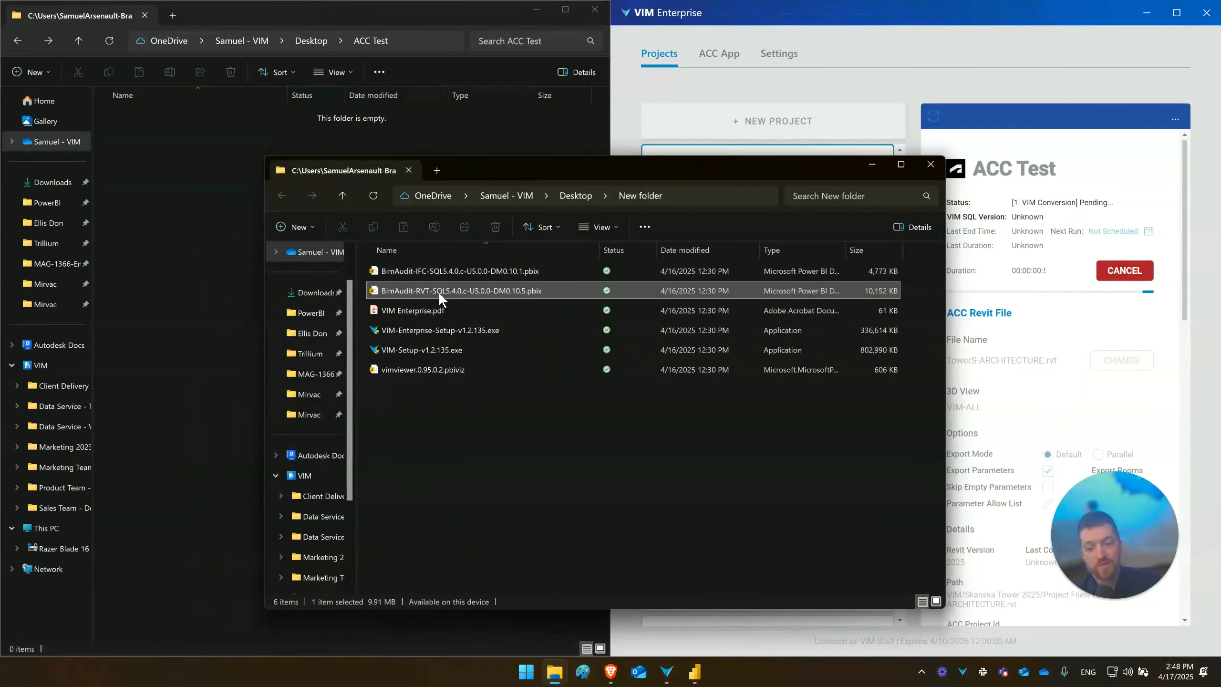
drag(391, 290, 151, 154)
click(879, 172)
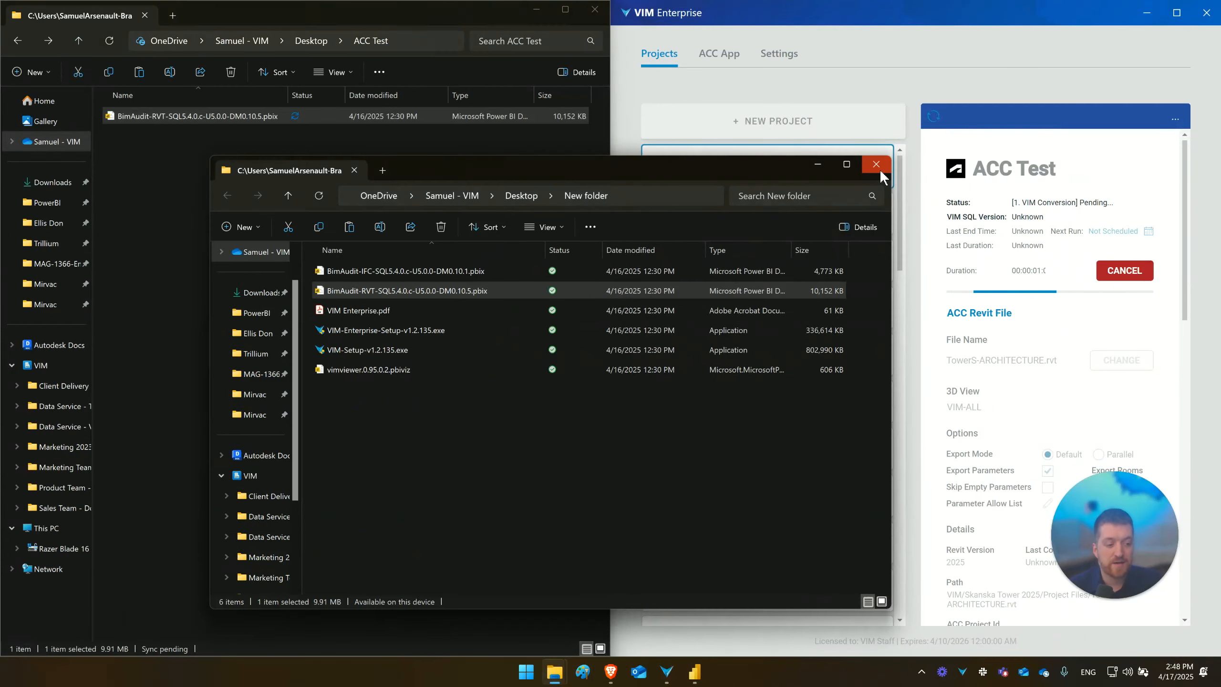
click(880, 170)
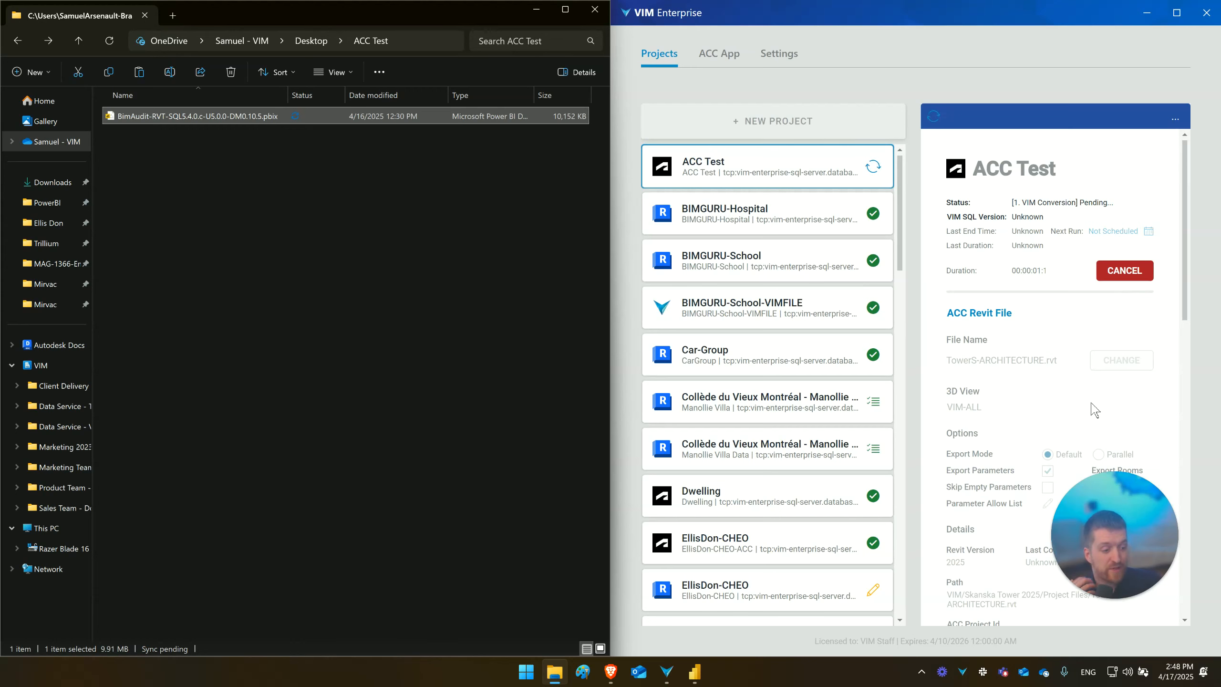
- Append "-ACC Test" to the copied BimAudit-RVT report's file name and open the report in Power BI Desktop
key(F2)
click(258, 119)
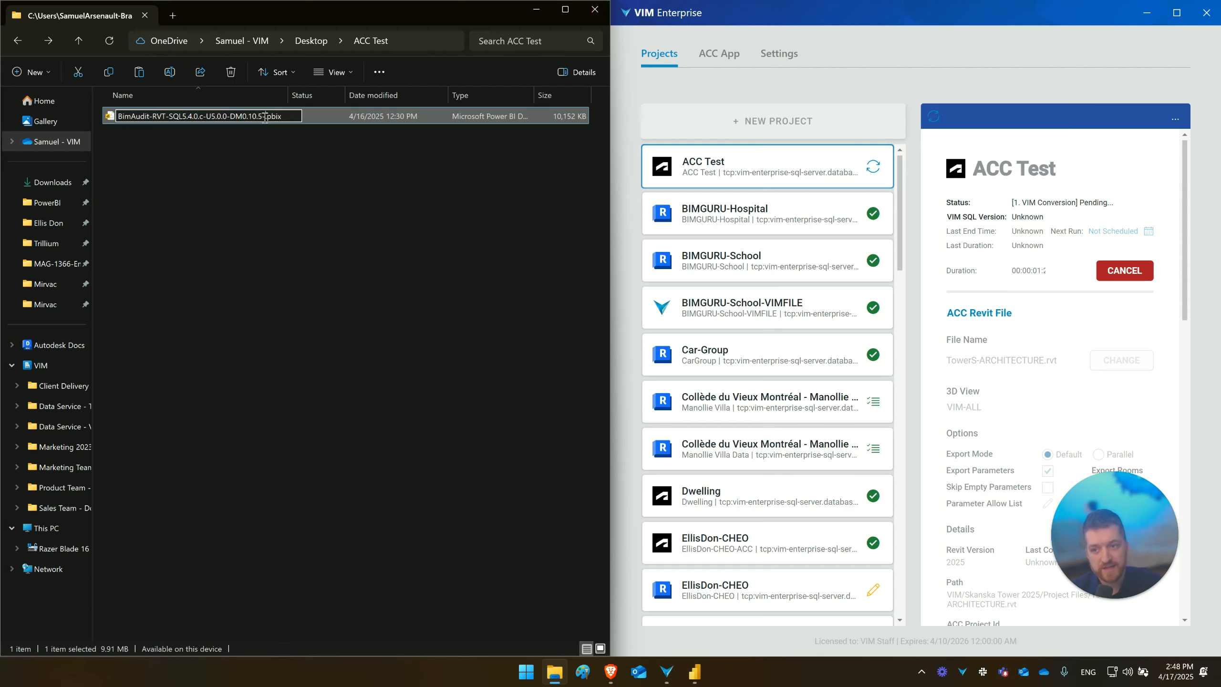
text(ACC TE)
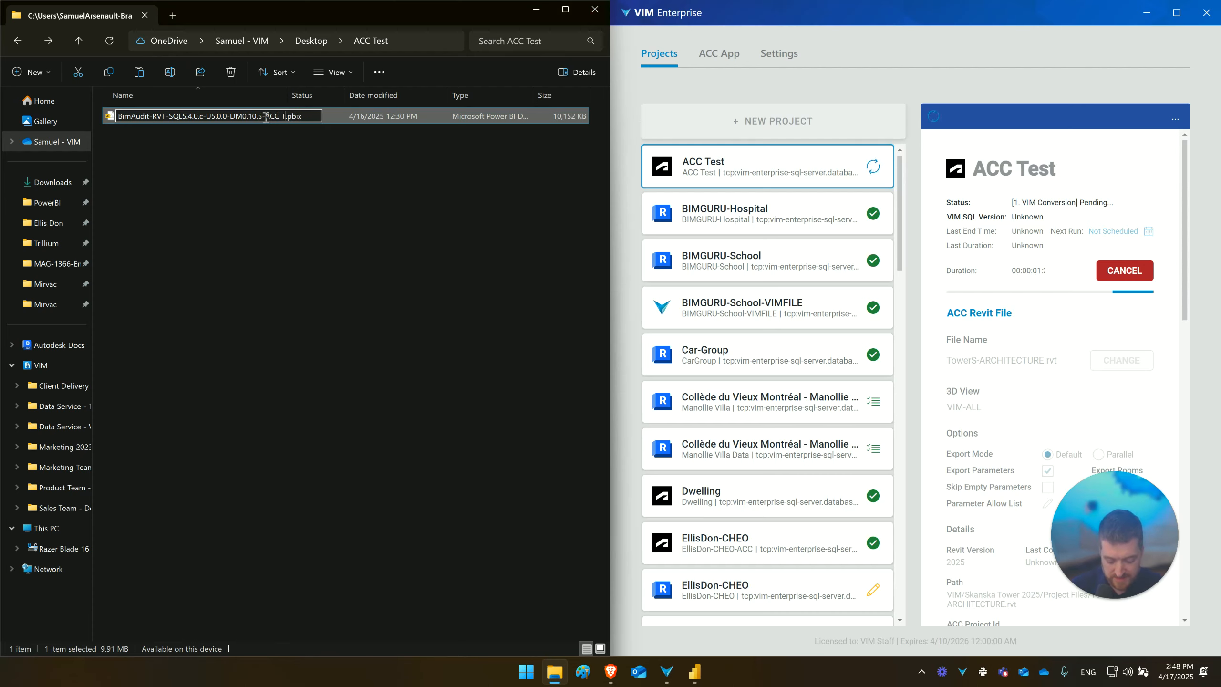
text(st)
key(Return)
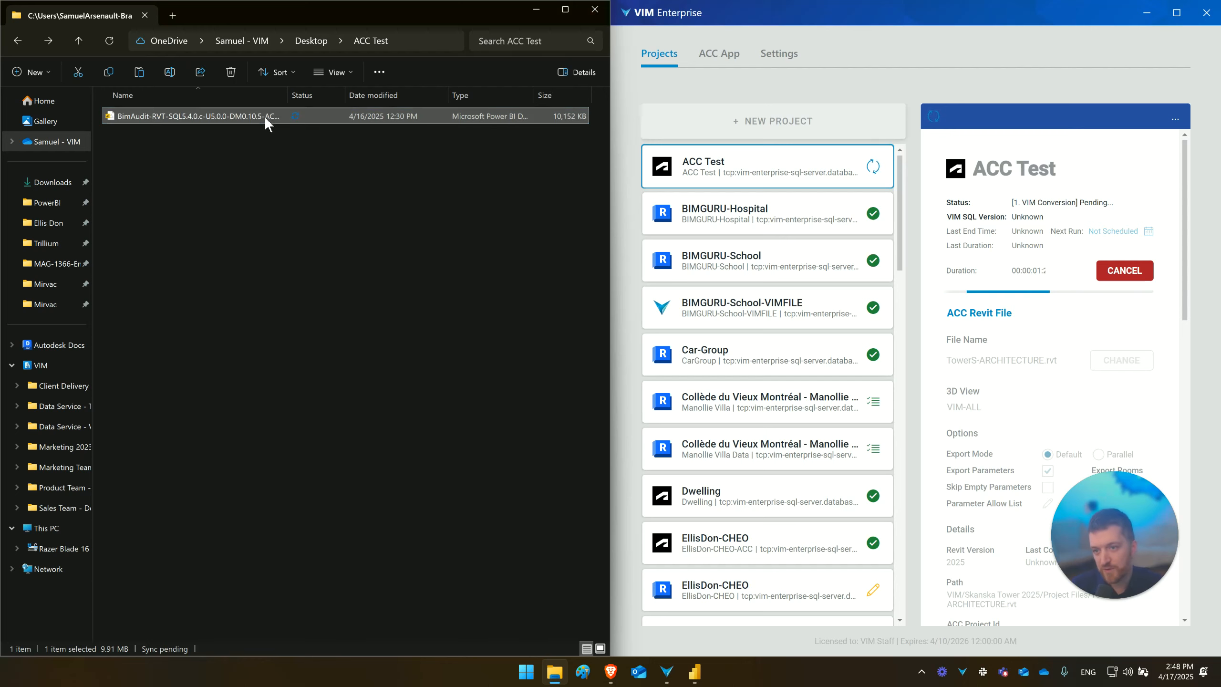
double_click(264, 116)
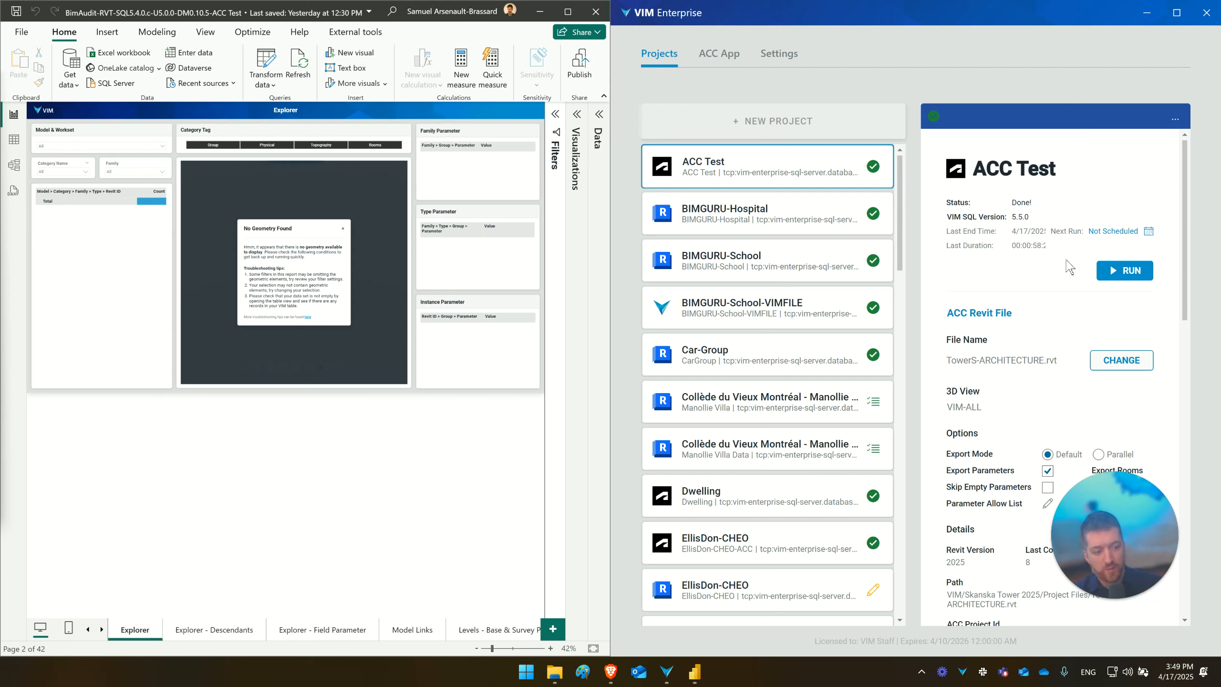
- Copy the database server address from the ACC Test project's Power BI connection details in VIM Enterprise
scroll(1052, 336, down, 1)
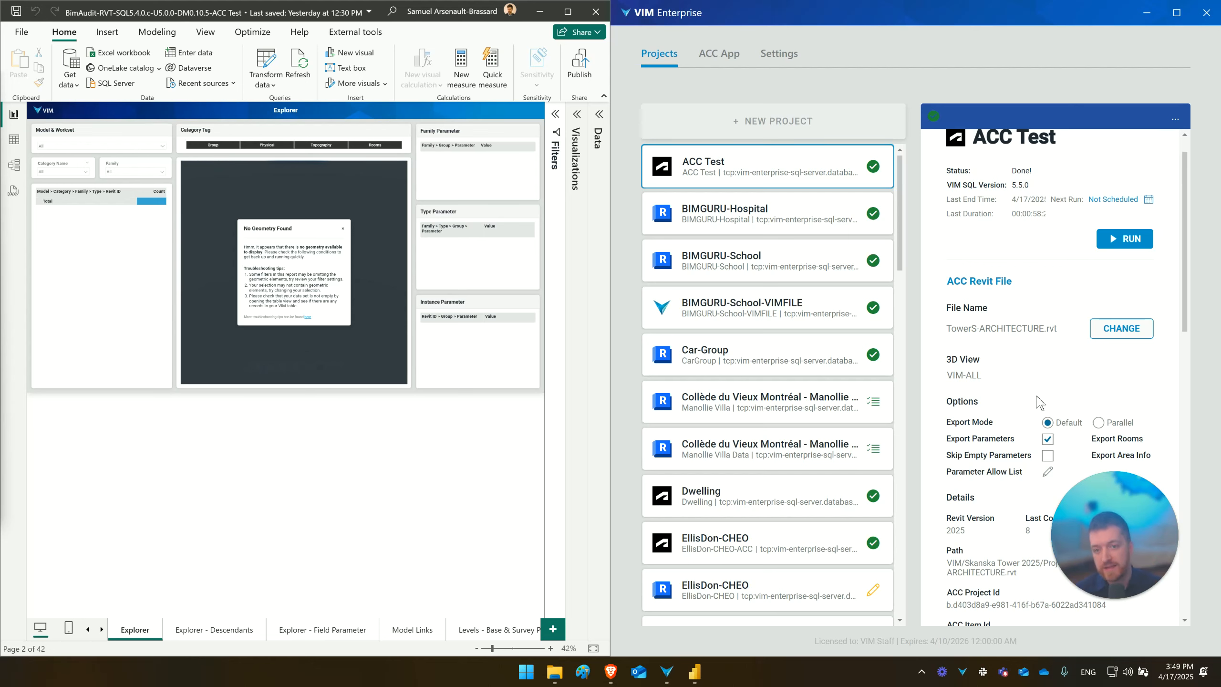
drag(1110, 526, 872, 509)
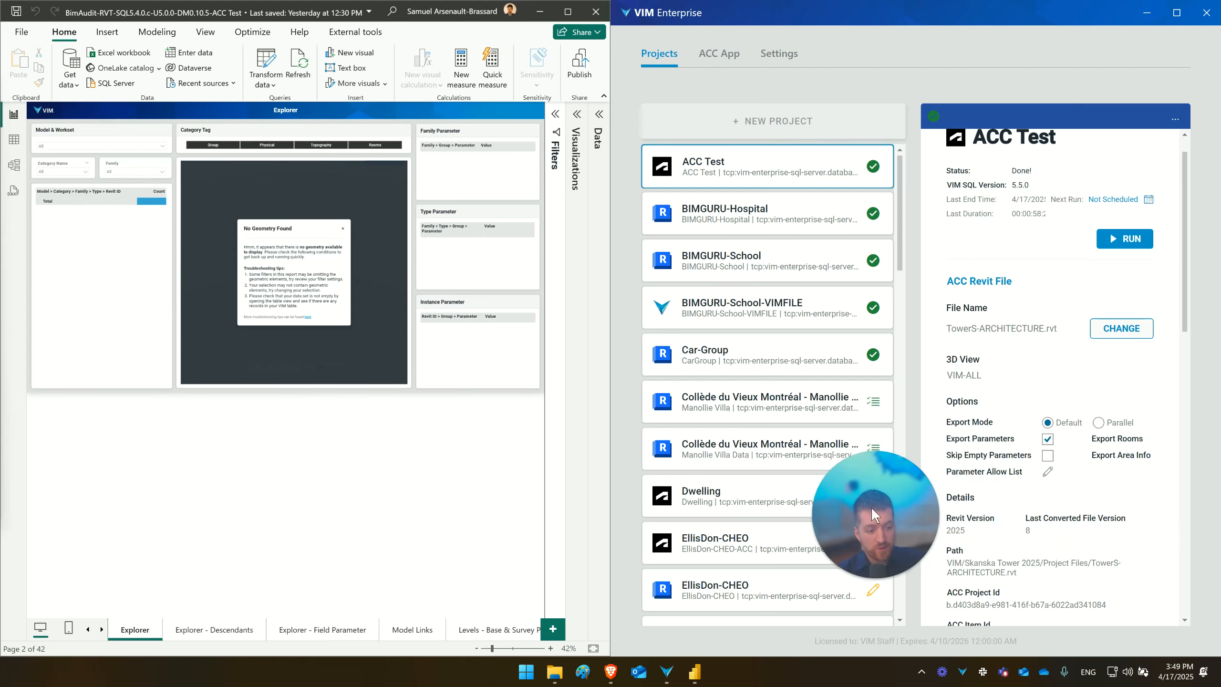
scroll(1063, 410, down, 10)
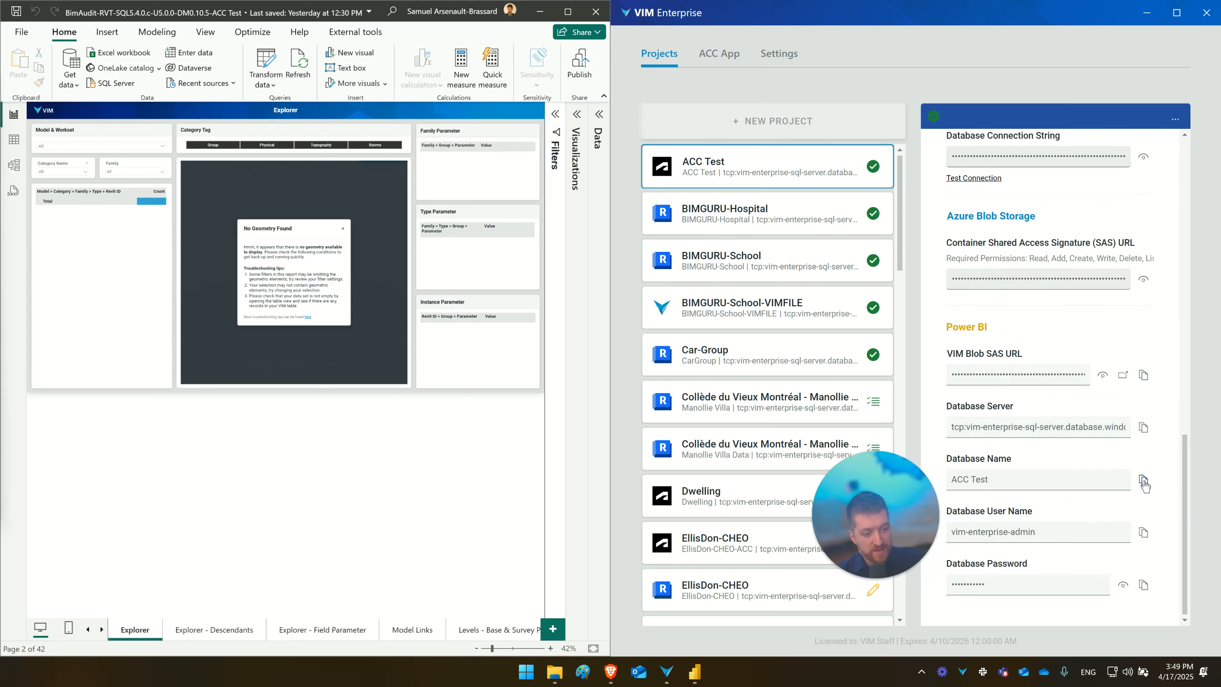
click(1144, 430)
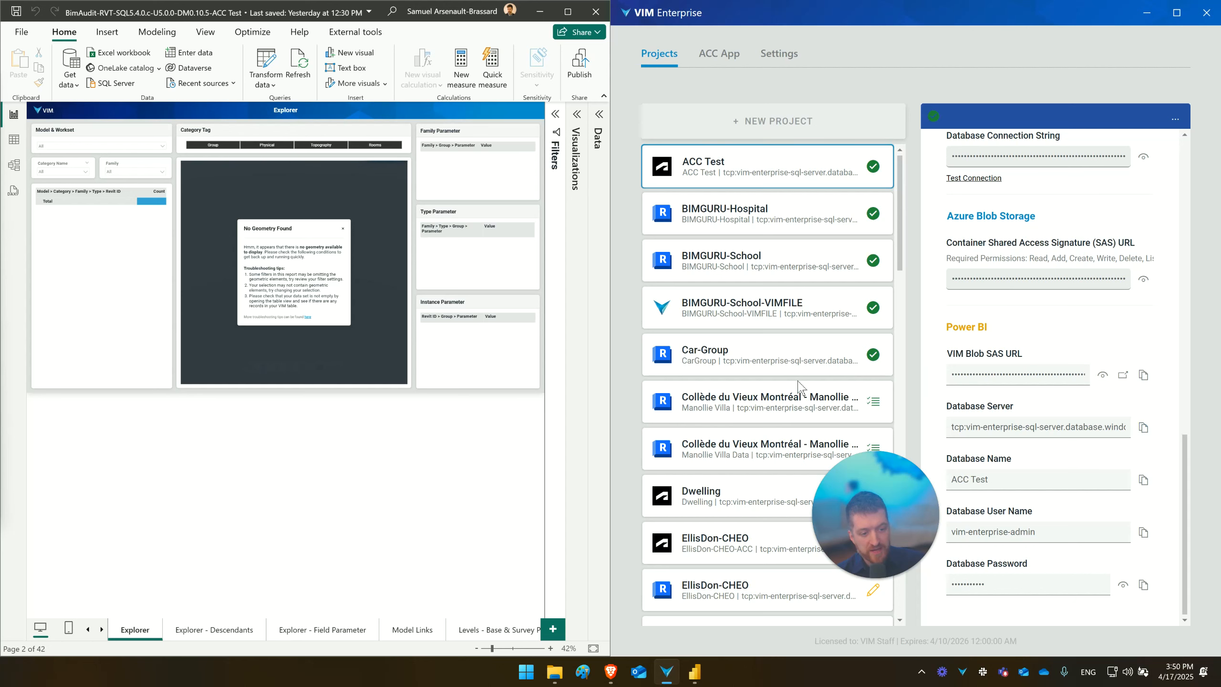
- Change the Power BI report's SQL Server data source to the ACC Test project's database server and the ACC Test database
click(268, 87)
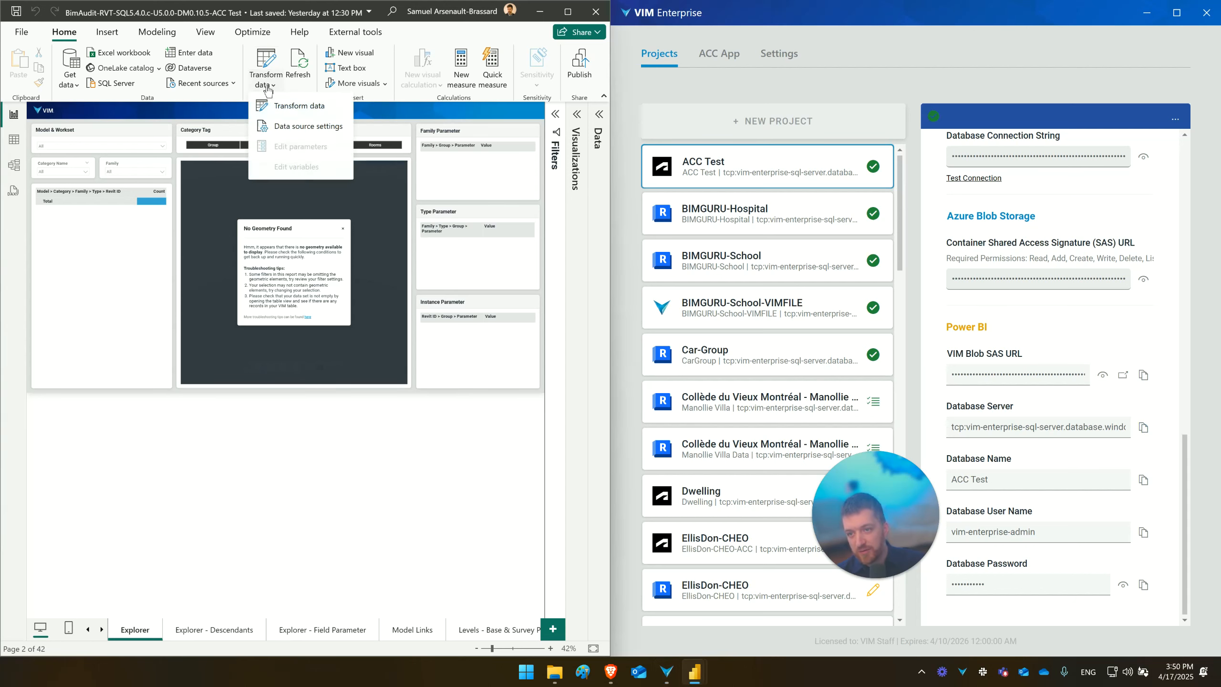
click(300, 127)
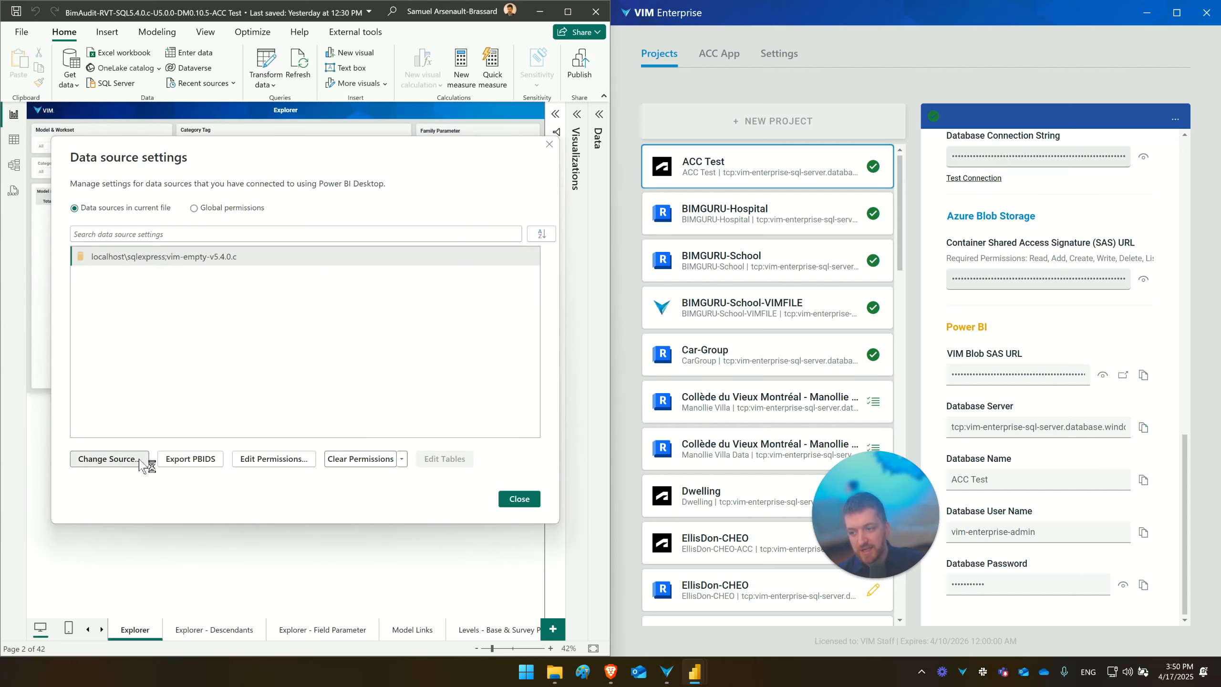
click(145, 461)
drag(532, 262, 431, 292)
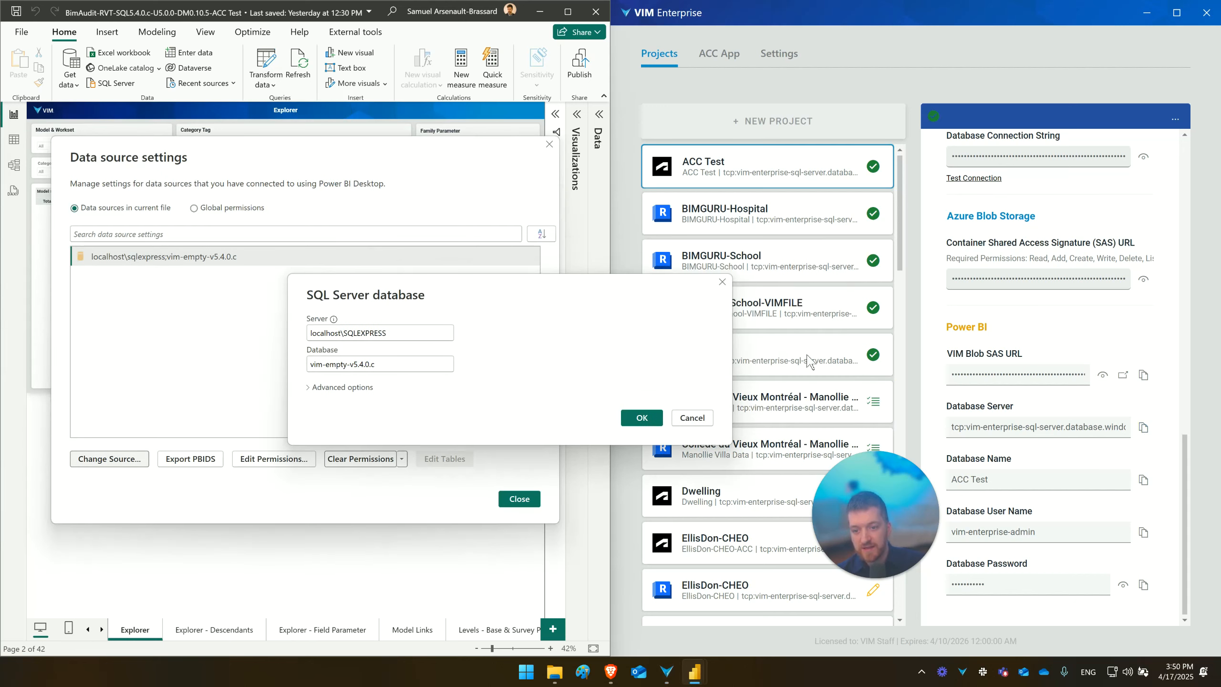
click(1143, 427)
drag(309, 333, 387, 333)
key(ctrl+v)
click(1142, 479)
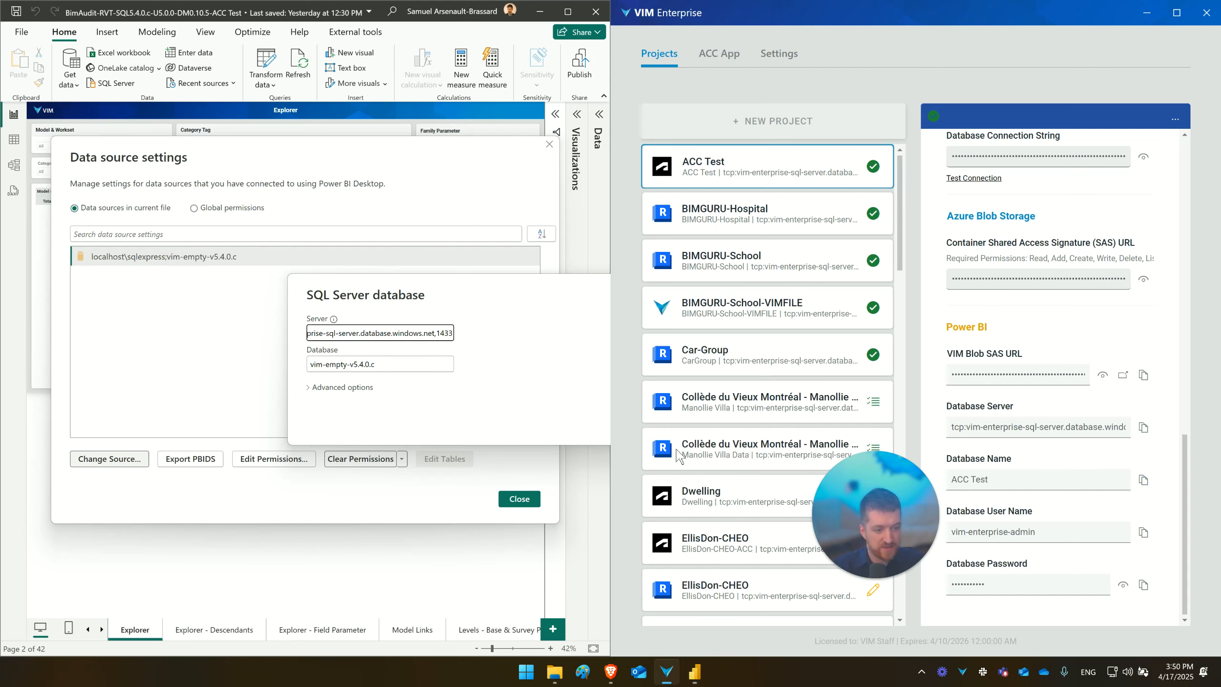
triple_click(404, 364)
key(ctrl+v)
click(642, 417)
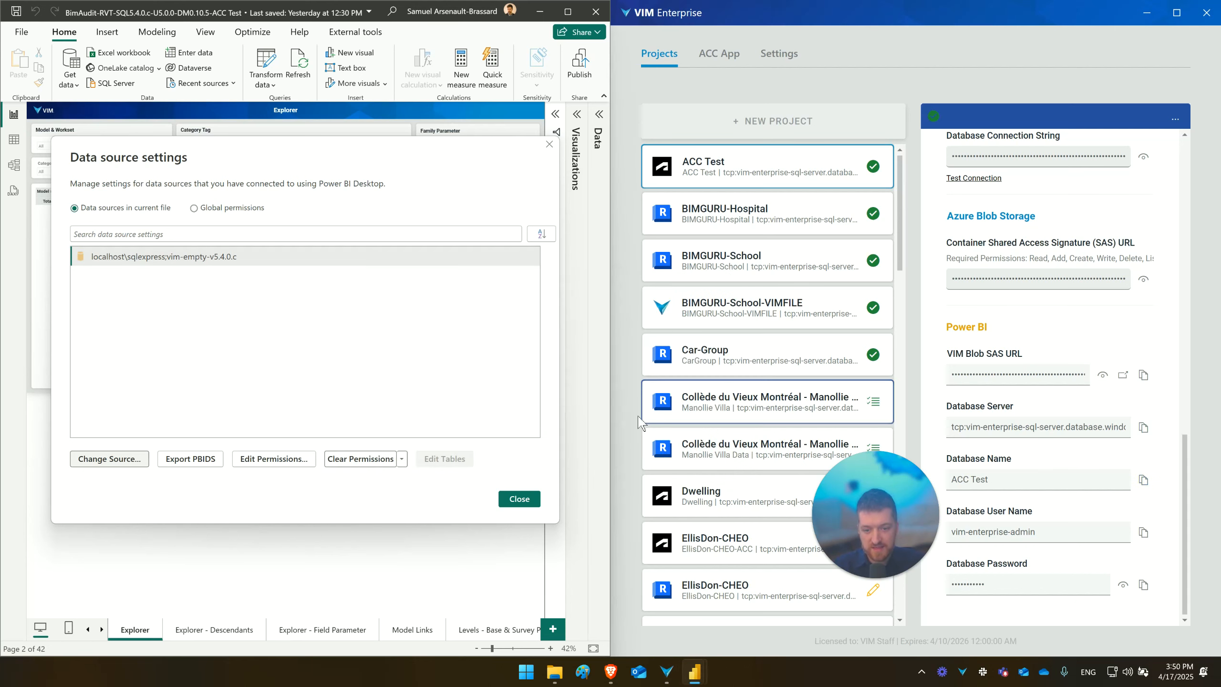
- Clear the stored permissions of the ACC Test data source and close the data source settings
click(378, 463)
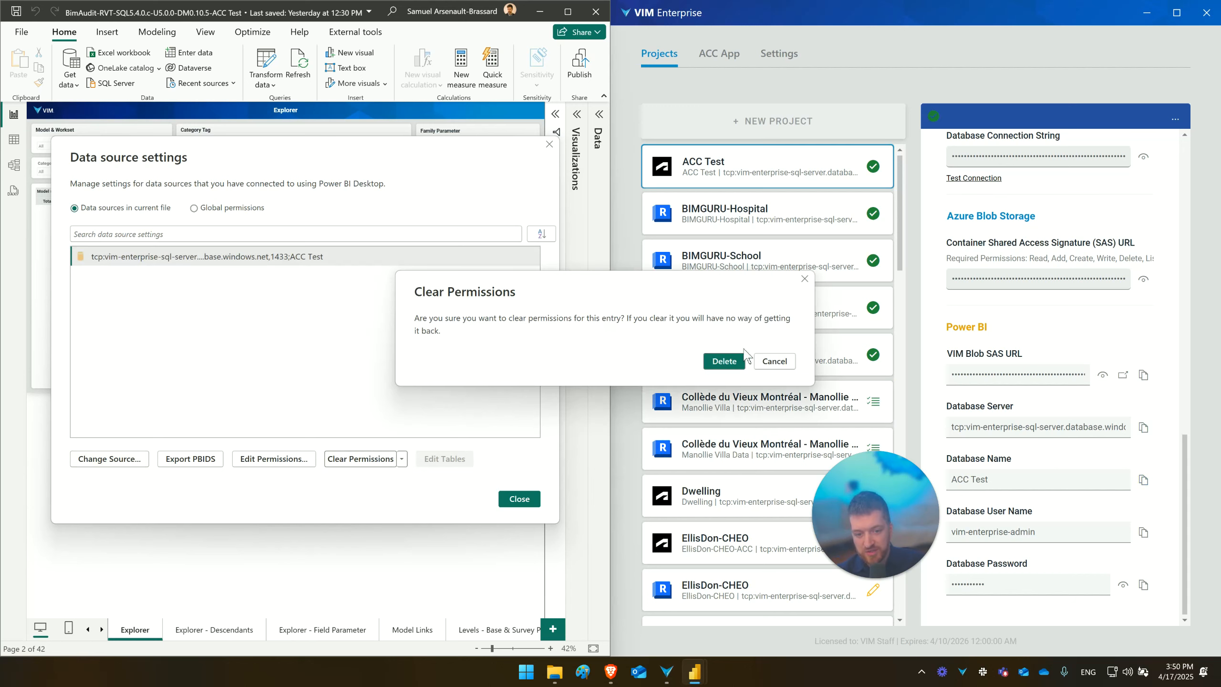
click(738, 360)
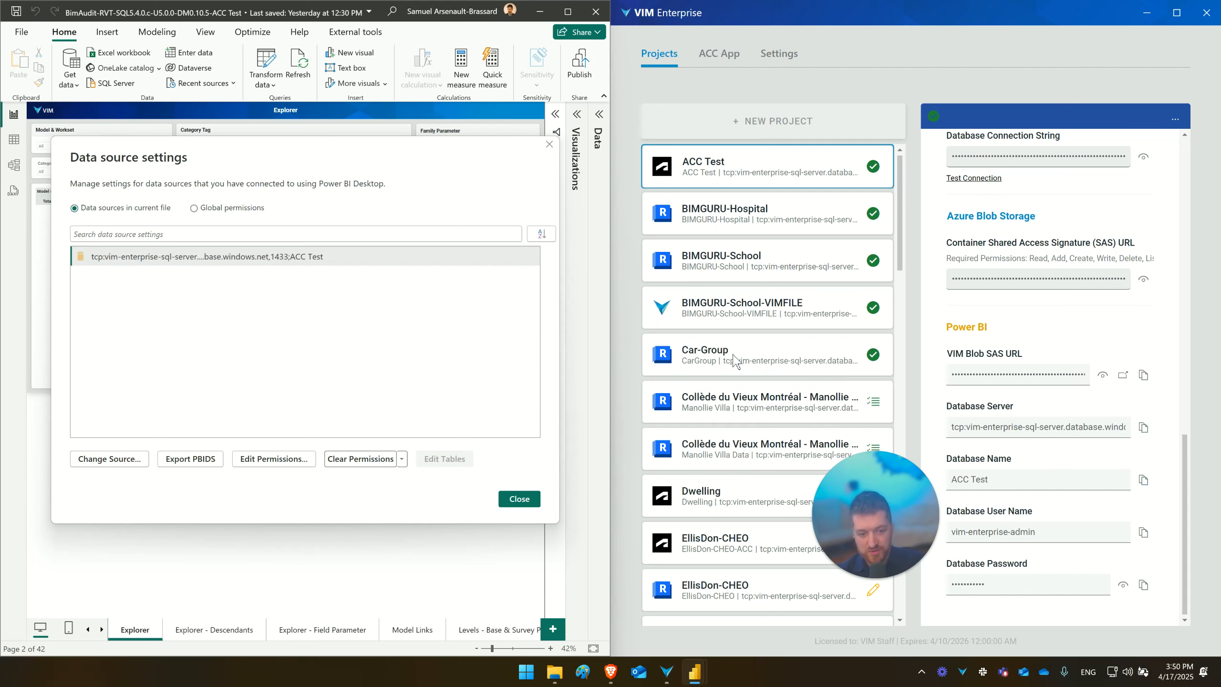
click(519, 499)
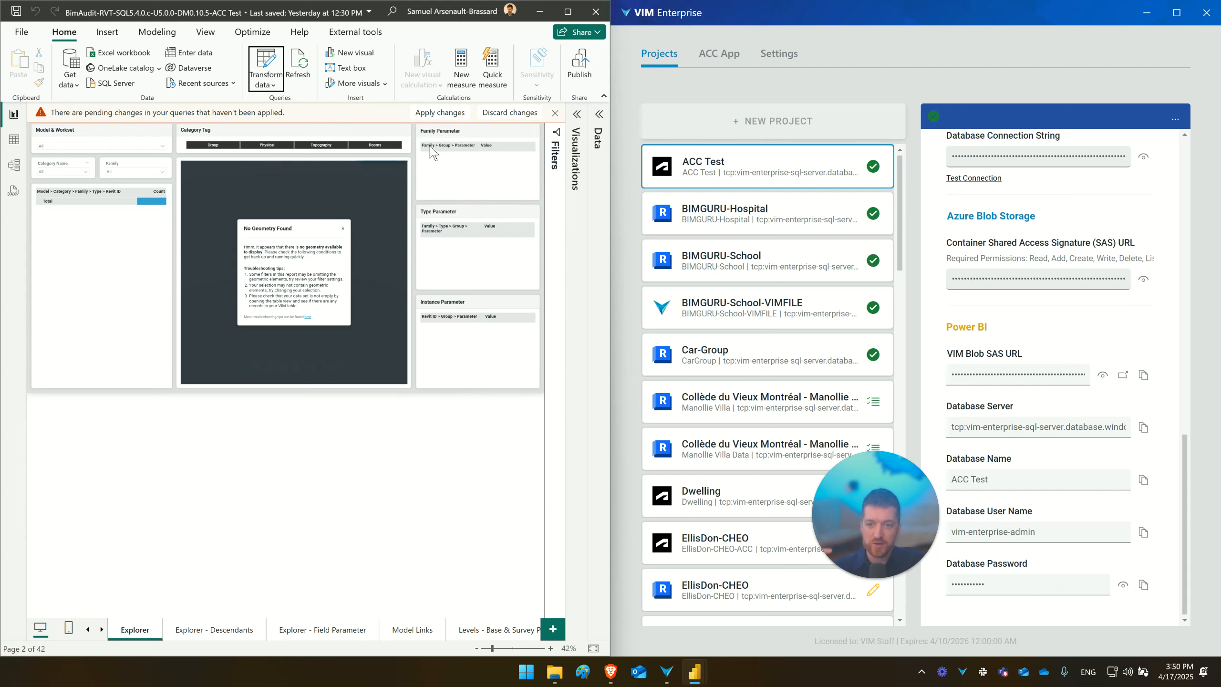
- Apply the pending query changes and connect with database credentials, pasting the project's database user name and database password
click(435, 116)
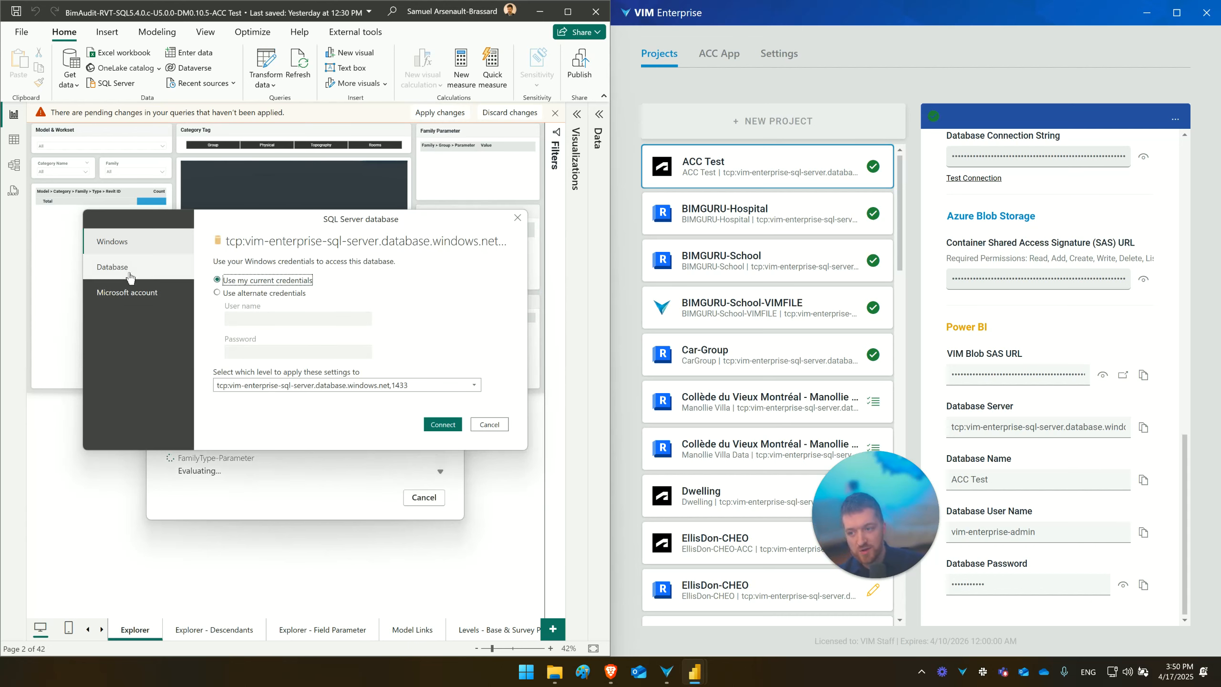
click(130, 276)
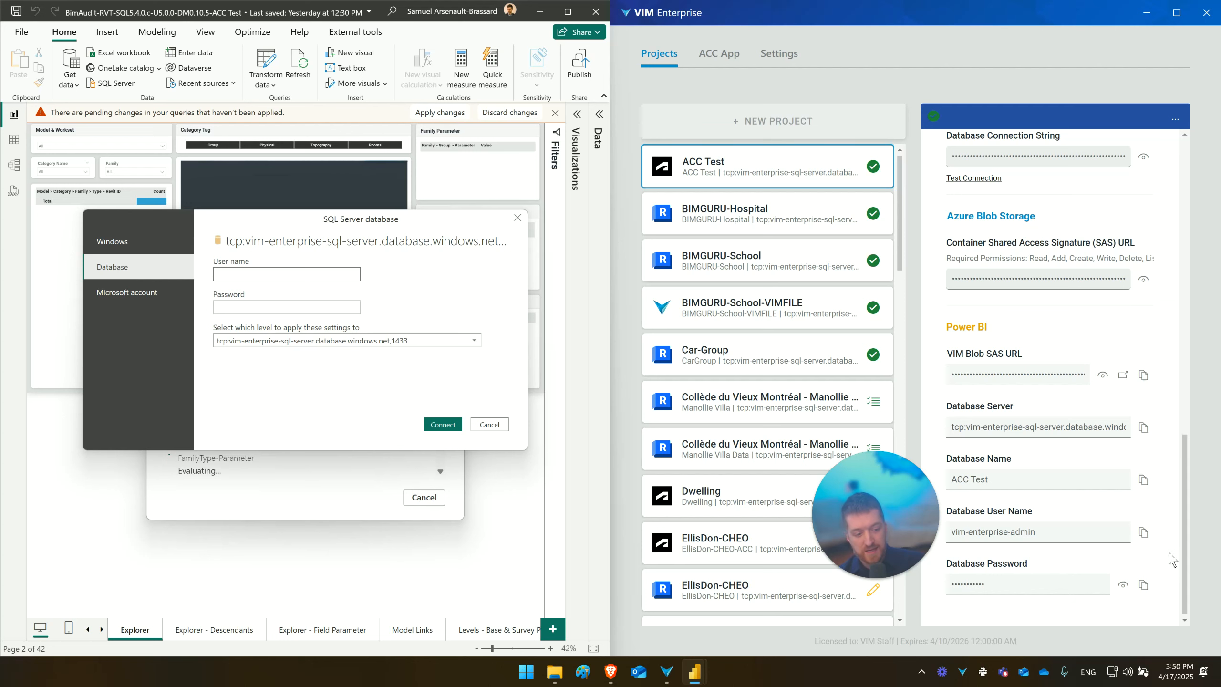
click(1143, 532)
click(251, 274)
key(ctrl+v)
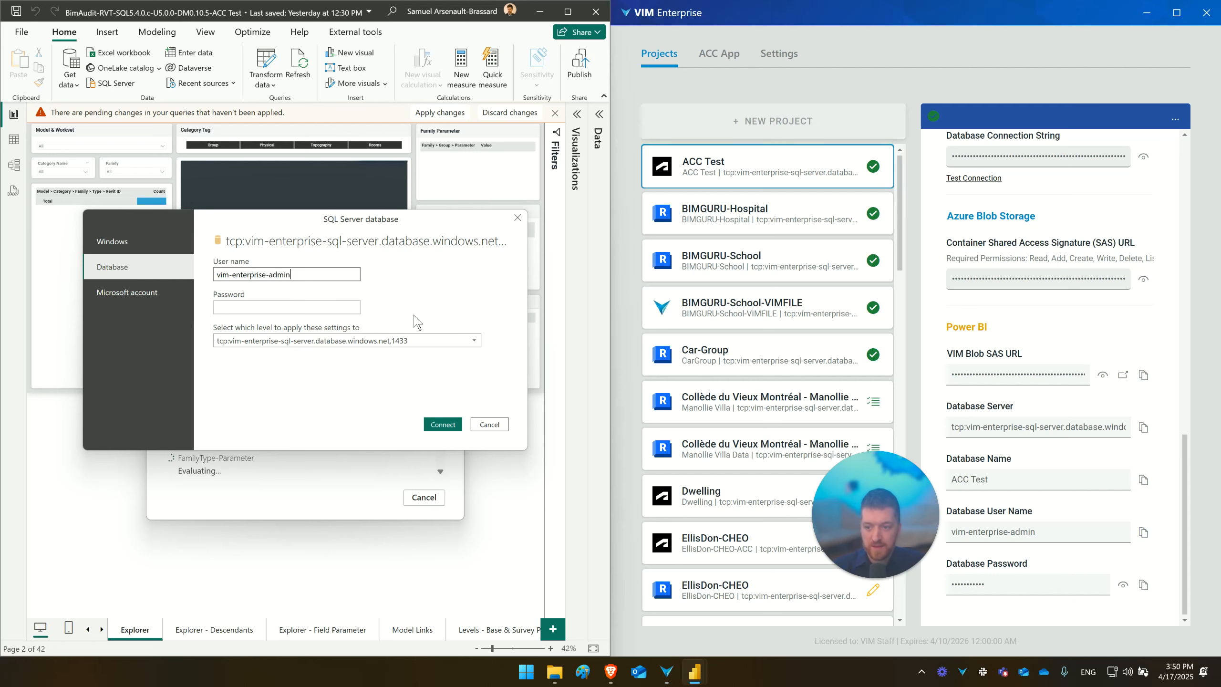
click(1143, 584)
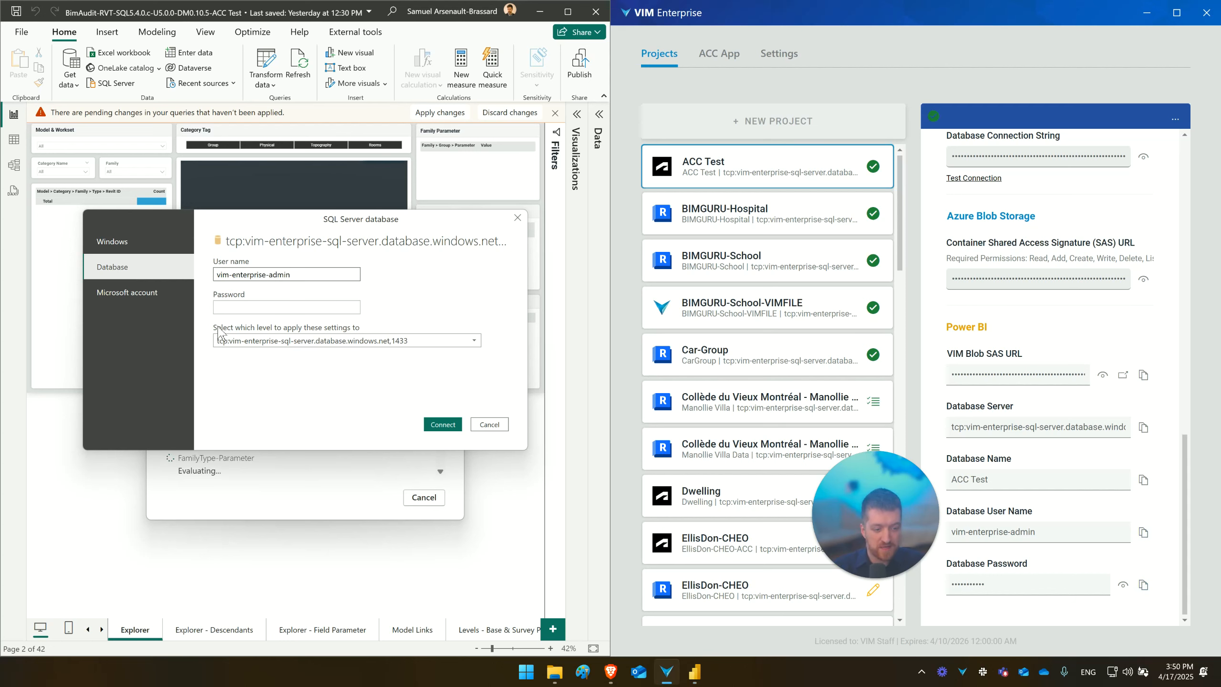
click(297, 308)
key(ctrl+v)
click(448, 425)
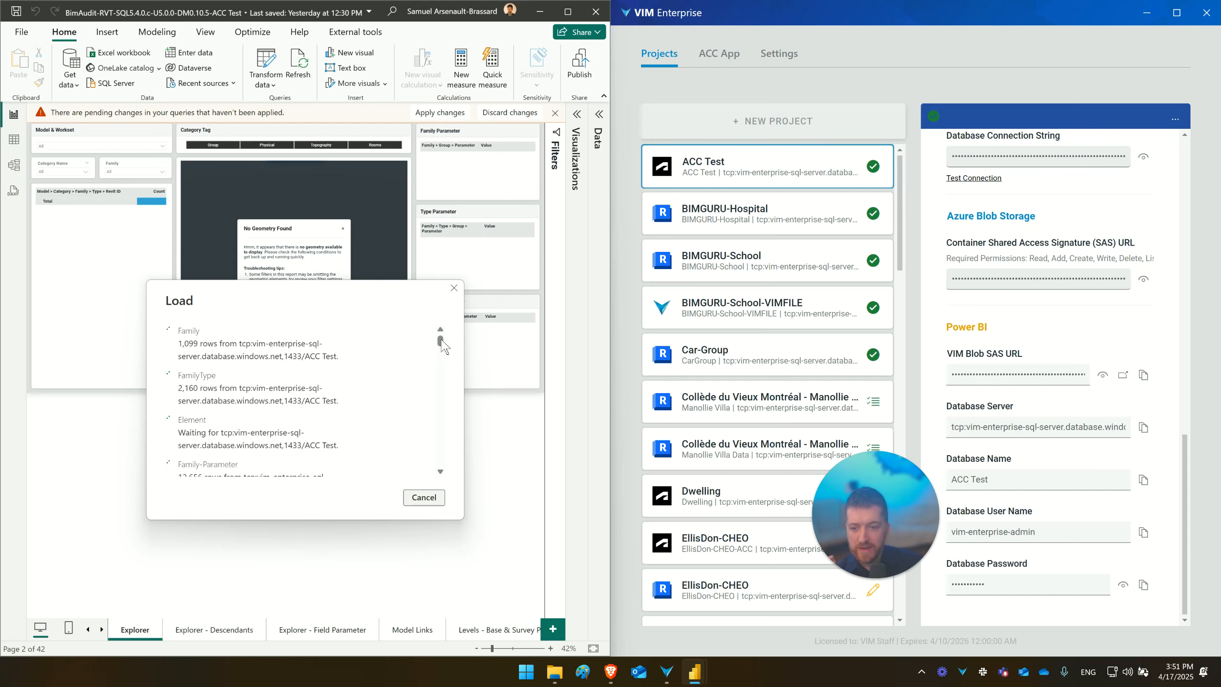
- Examine the loading progress of the report's tables from the ACC Test database
drag(440, 342, 440, 342)
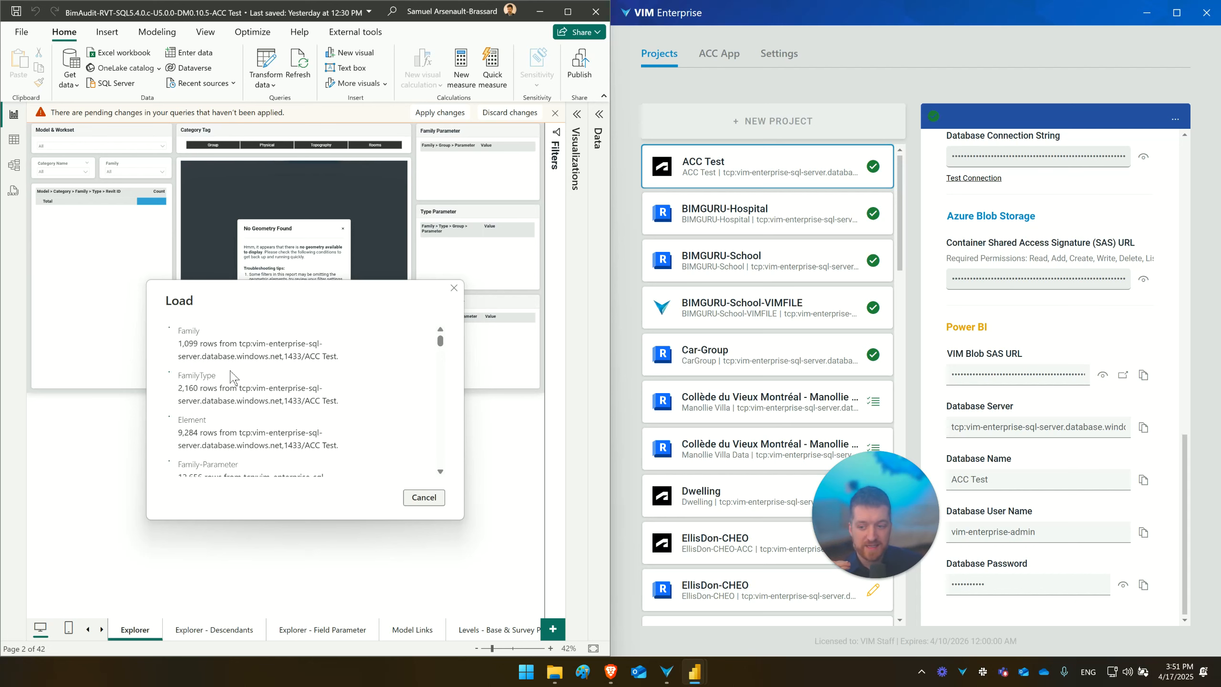
scroll(192, 373, down, 1)
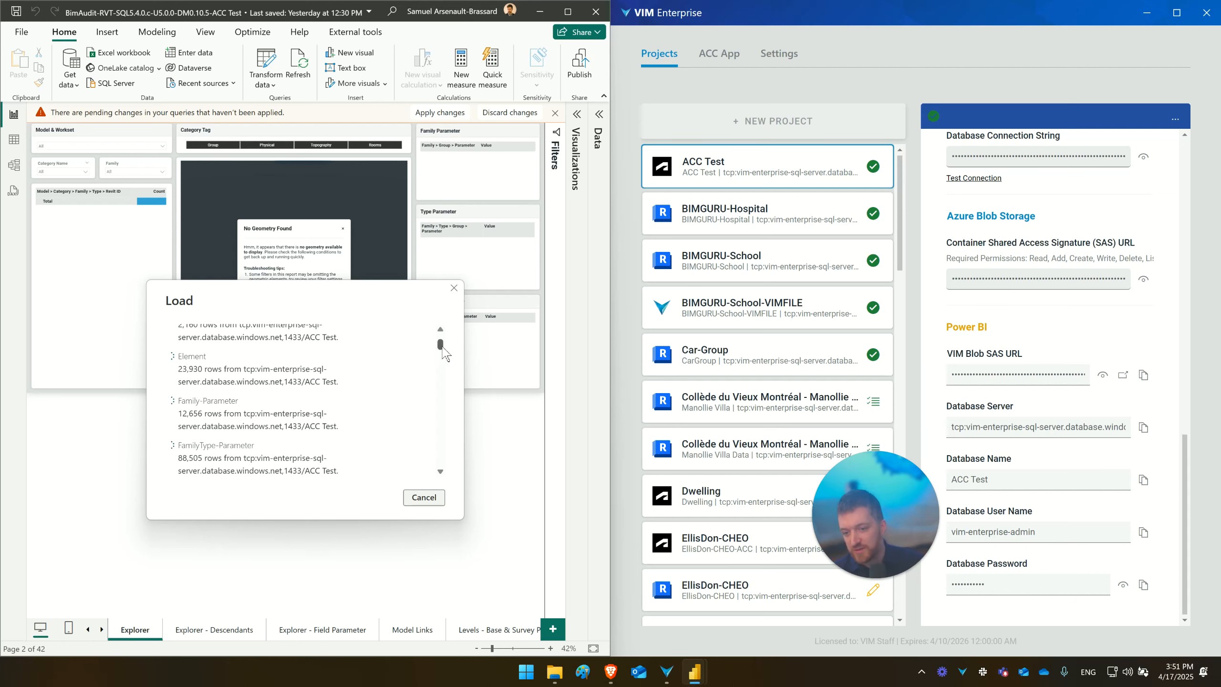
drag(440, 346, 440, 350)
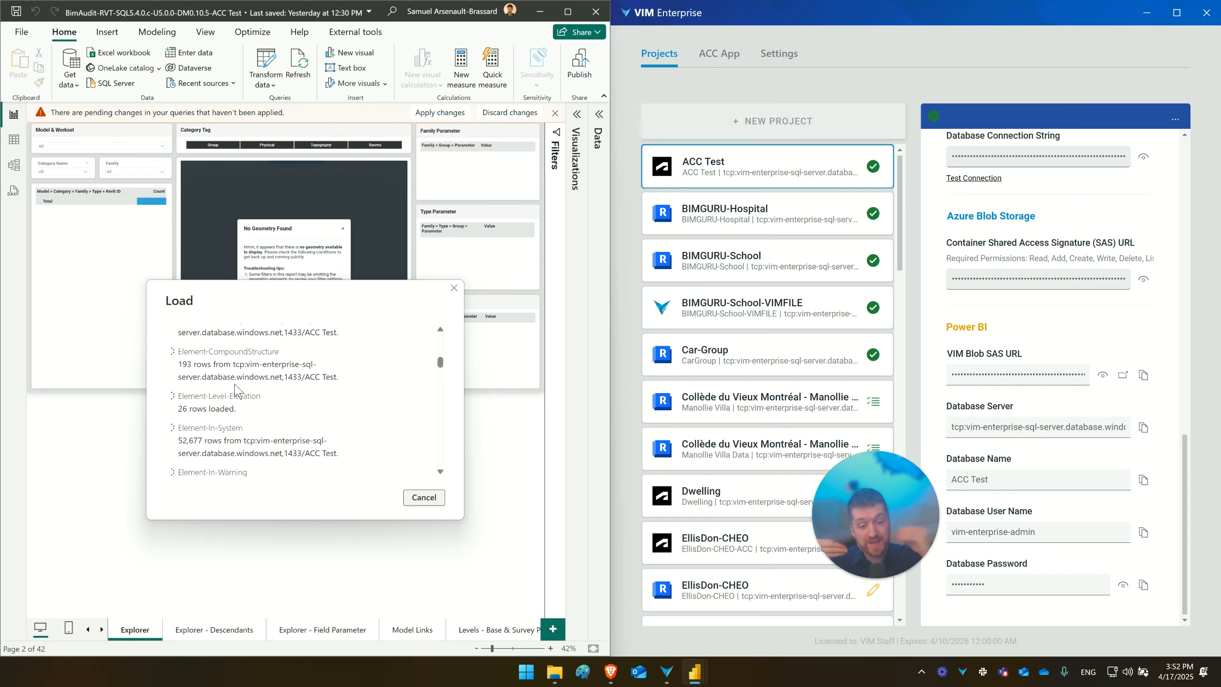
scroll(234, 385, up, 5)
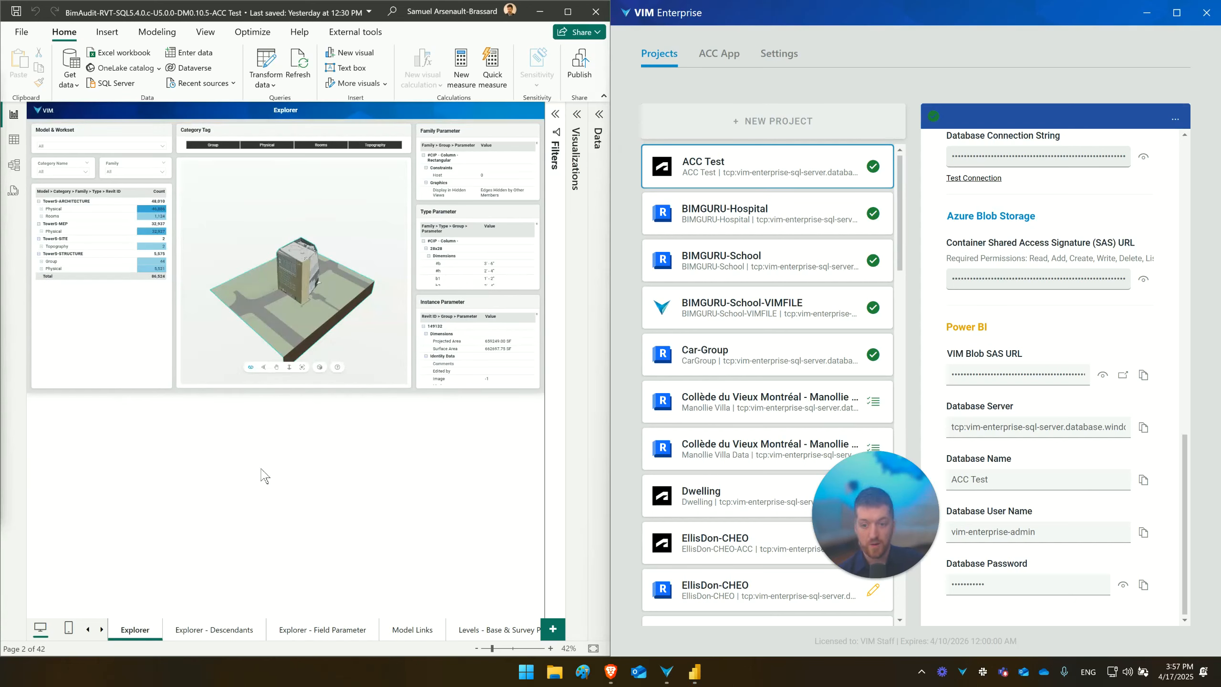
- Maximize the loaded report's window, and launch the VIM app to start its VIM Ultra server
click(354, 14)
double_click(379, 13)
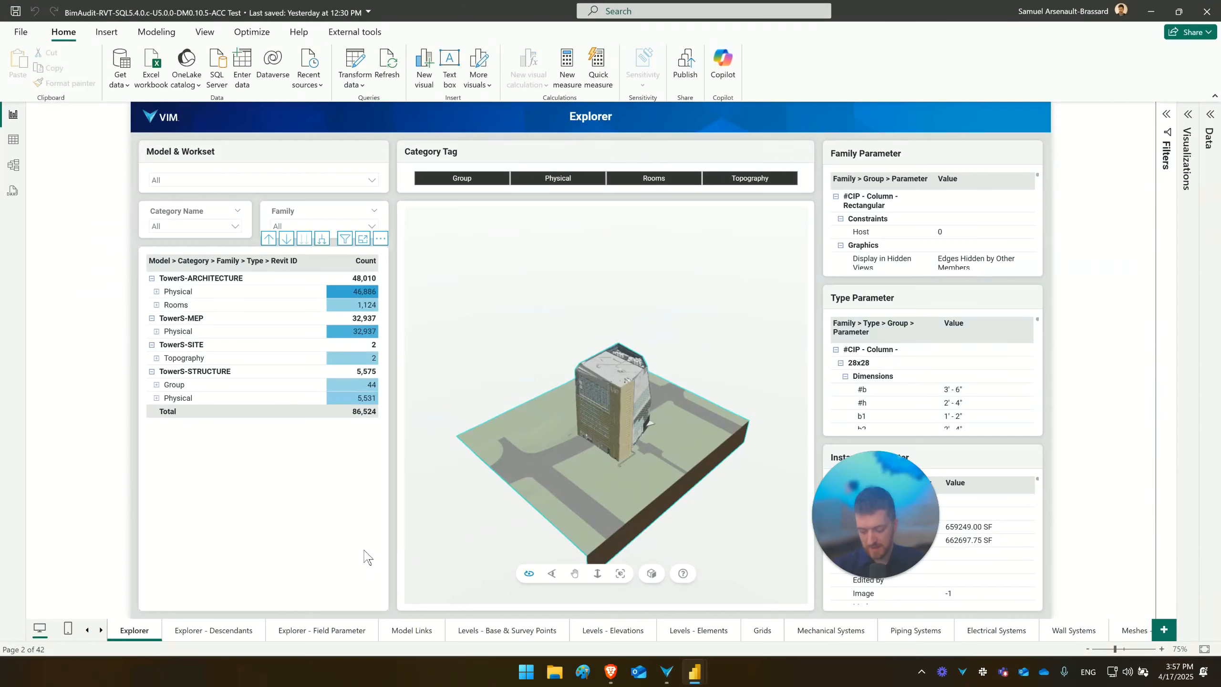
key(super)
text(vi)
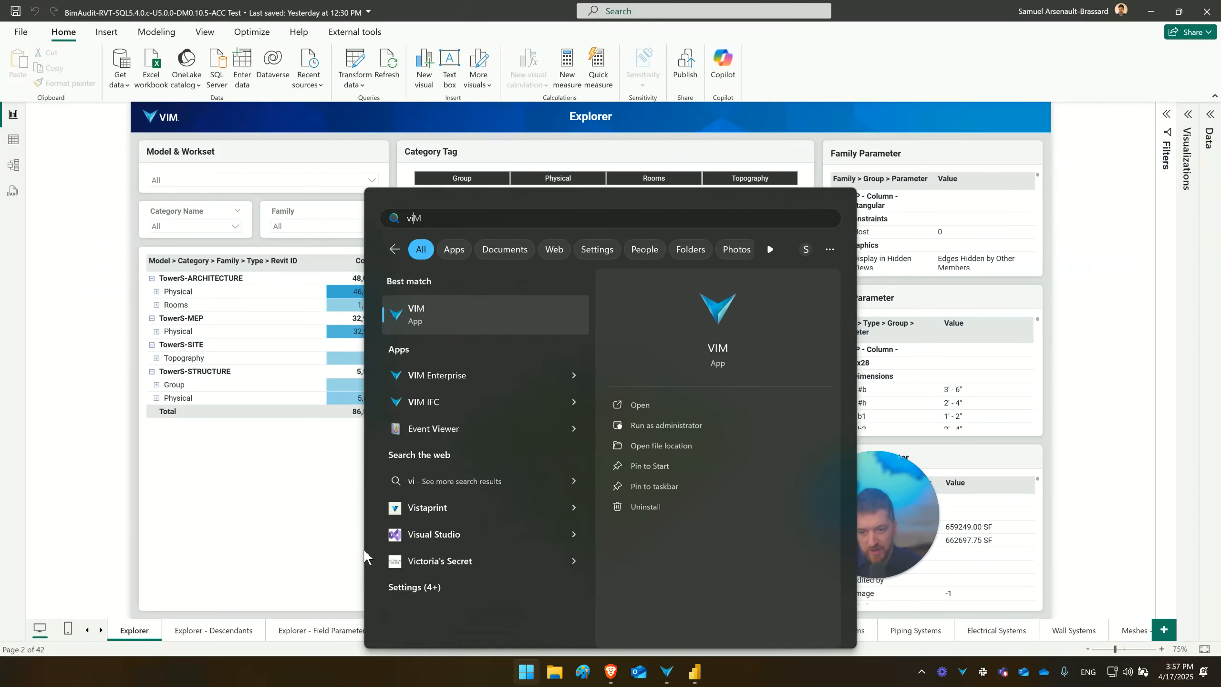
key(Return)
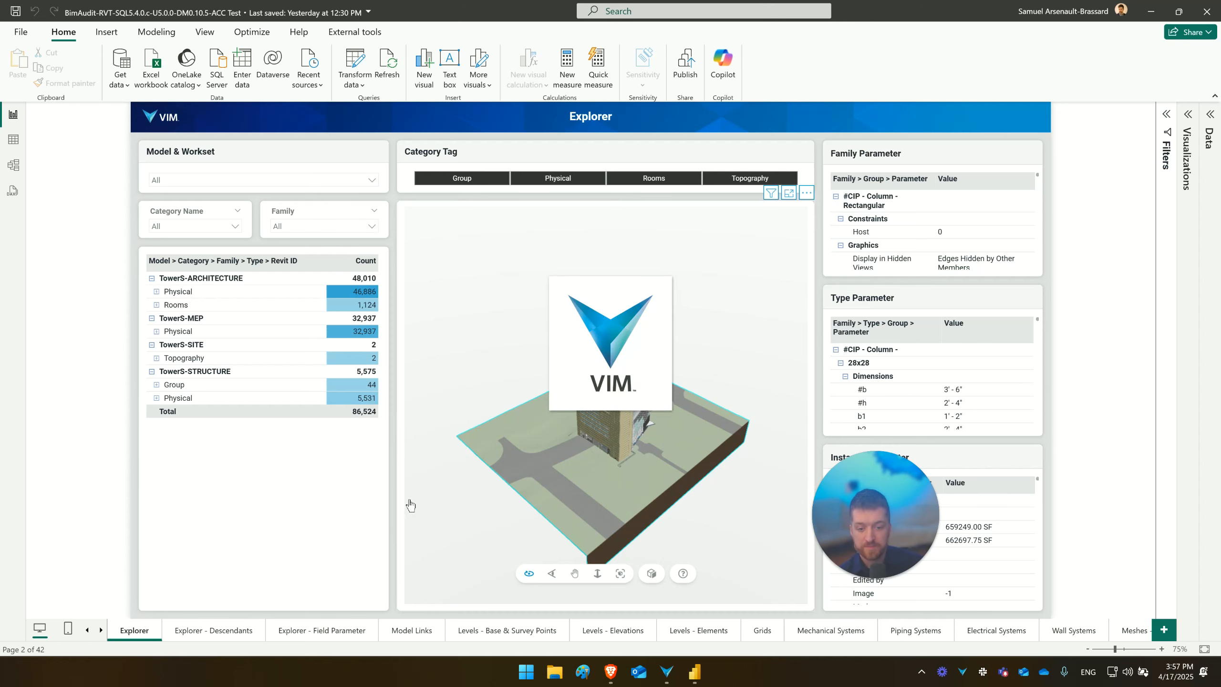
click(140, 183)
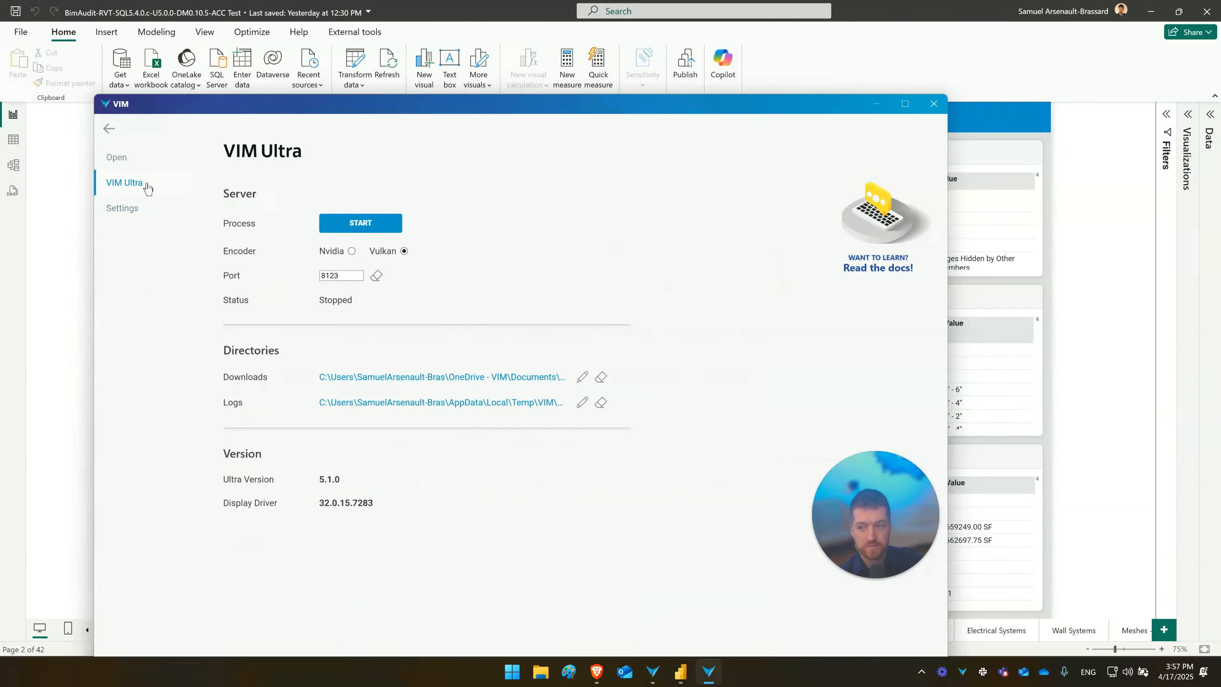
click(360, 223)
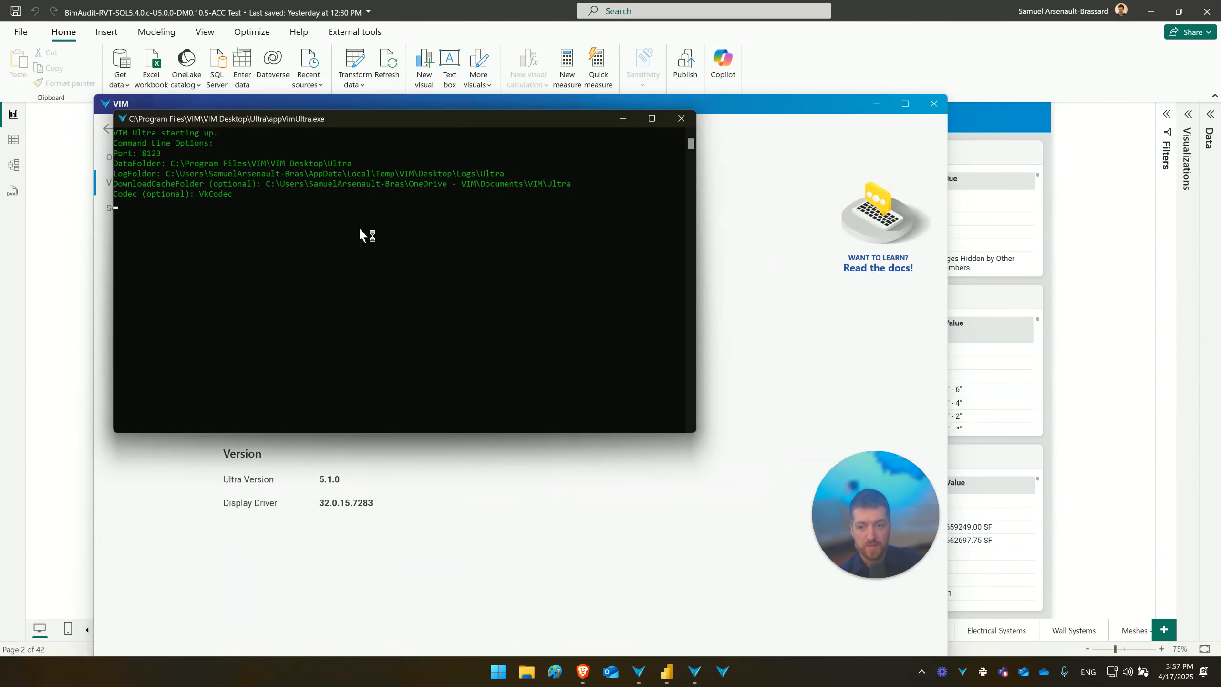
- Return to the BimAudit report and view the 3D model in VIM Ultra mode on the Explorer - Descendants and Explorer pages
click(1089, 196)
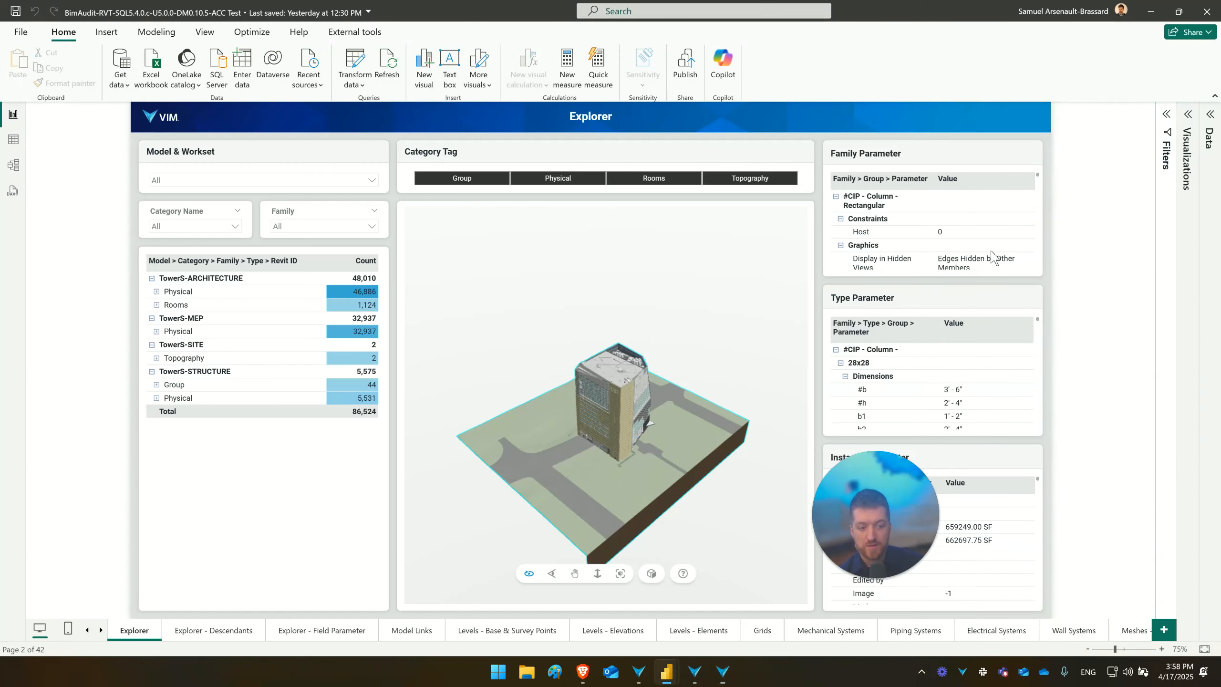
click(219, 633)
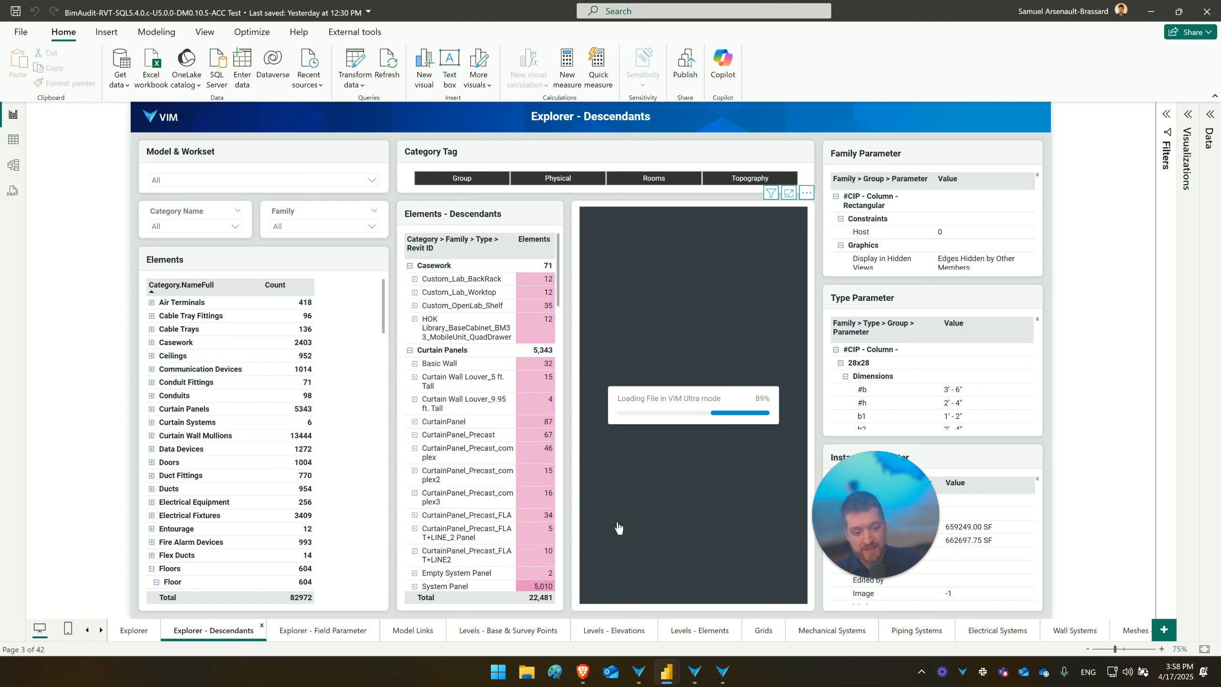
click(592, 483)
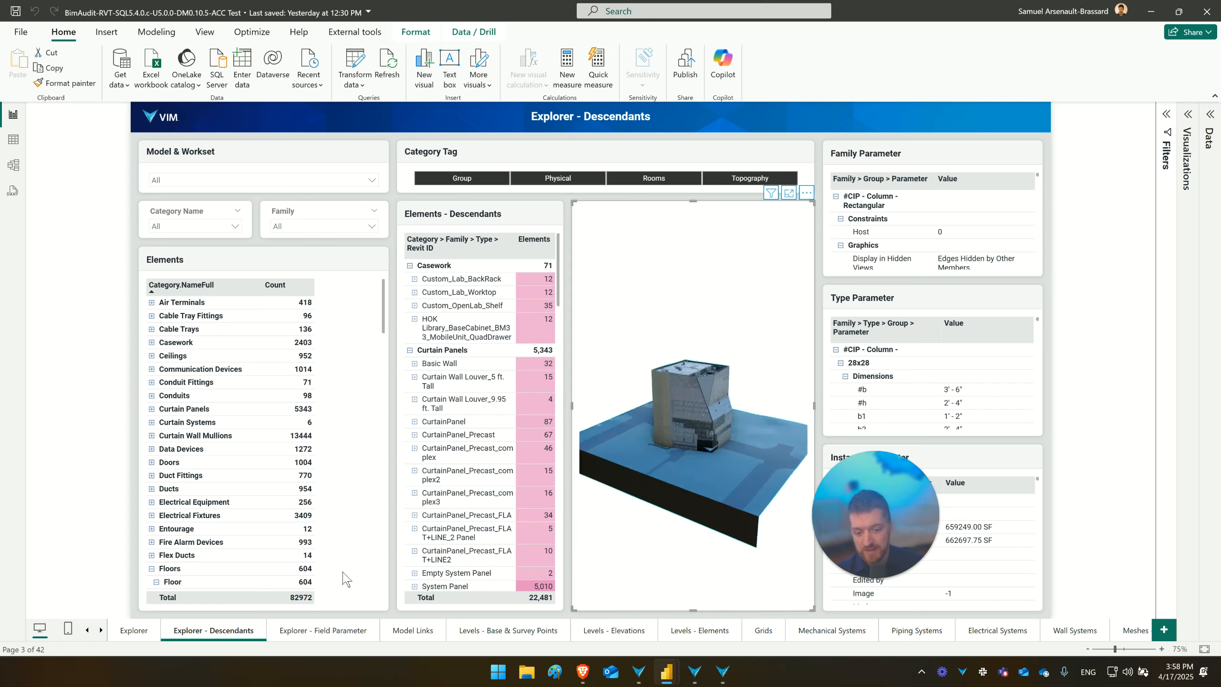
click(134, 631)
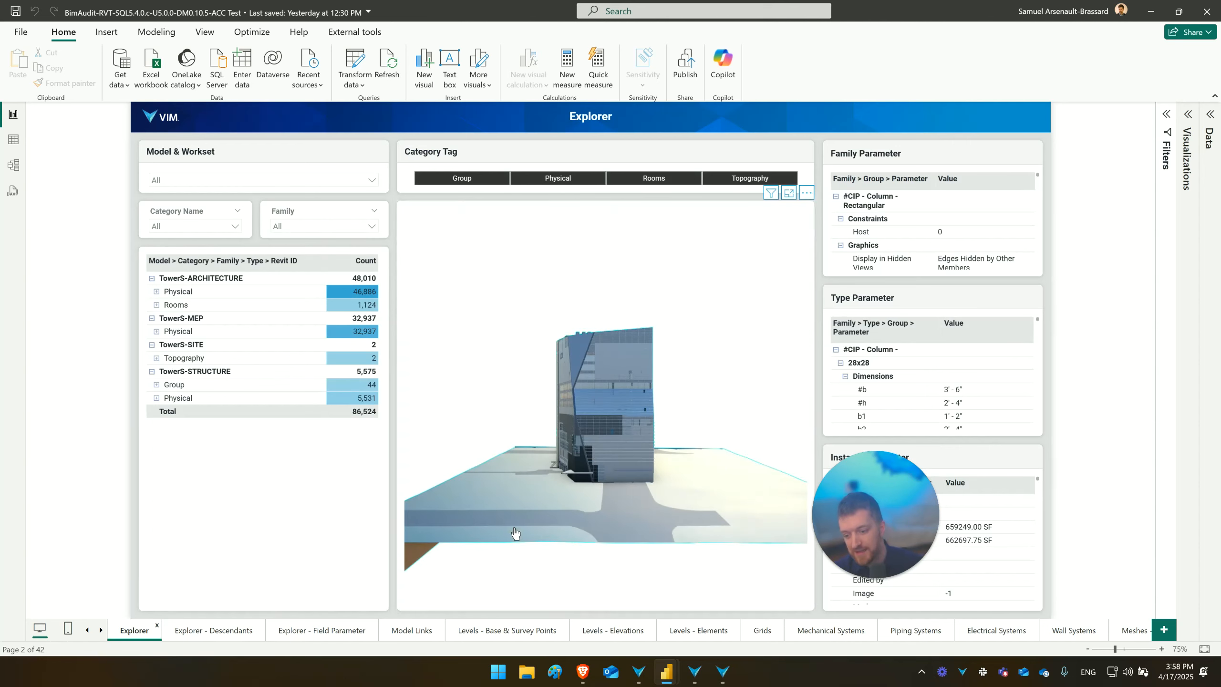
click(539, 473)
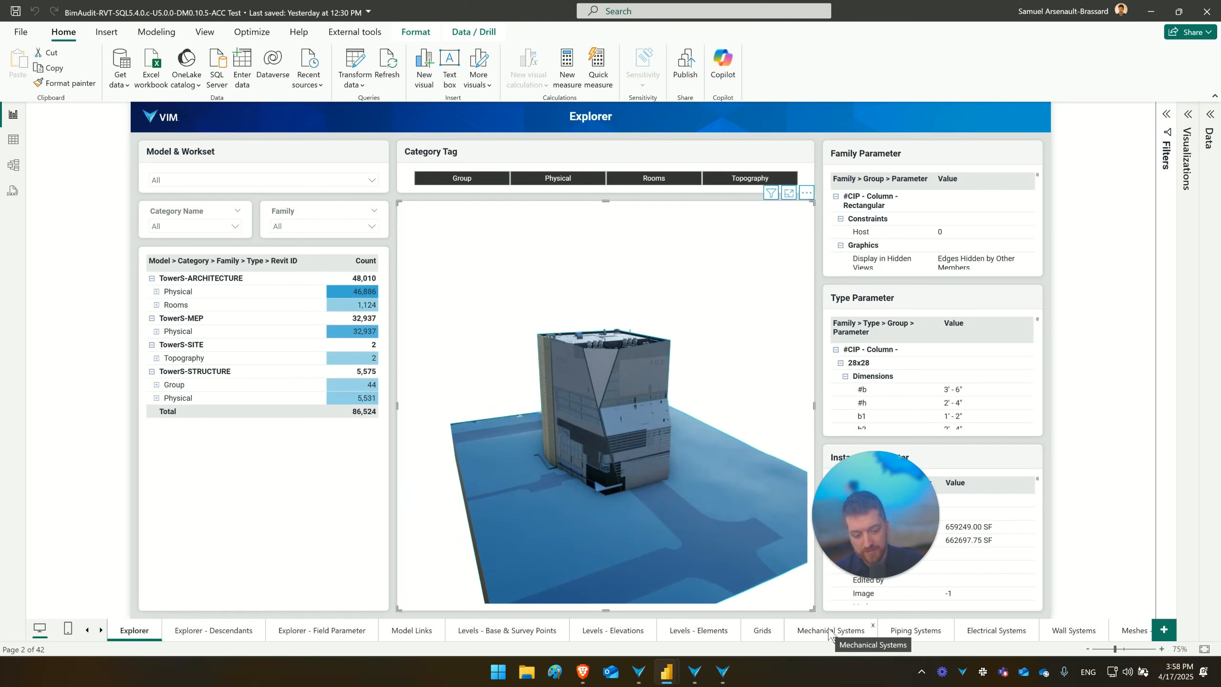
- Open the report's Warnings page and filter it to TowerS-ARCHITECTURE's "Modeling-Identical instances in the same place" warning
click(1073, 631)
click(101, 631)
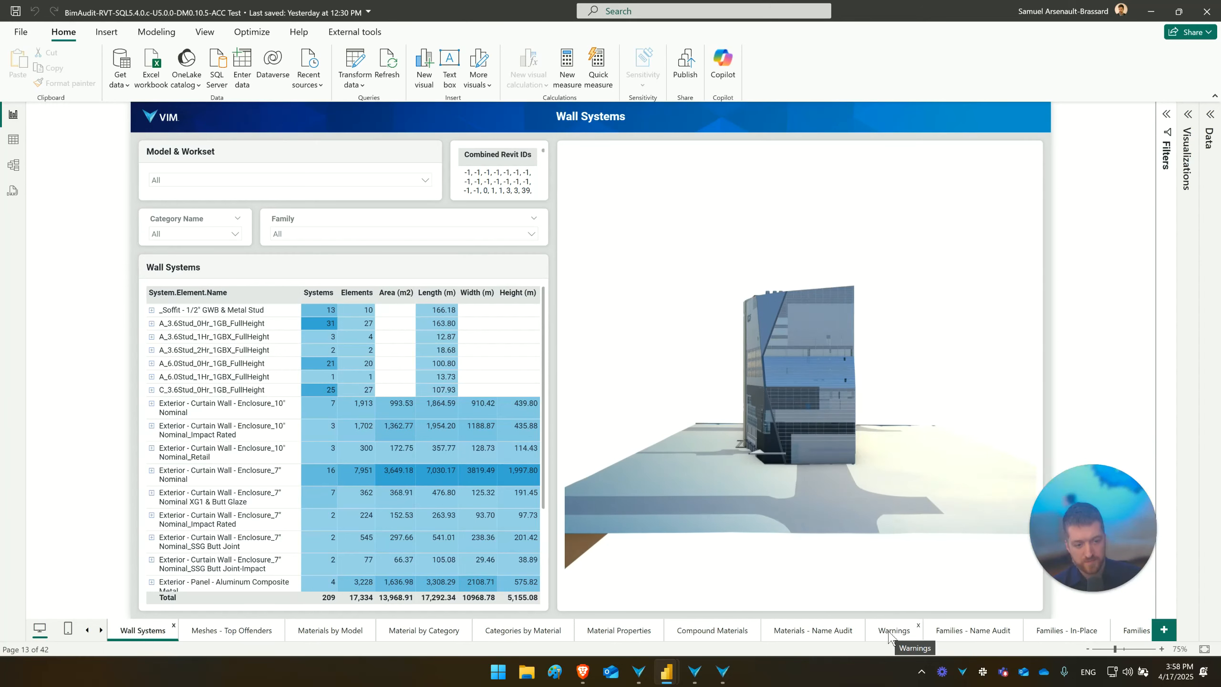
click(893, 630)
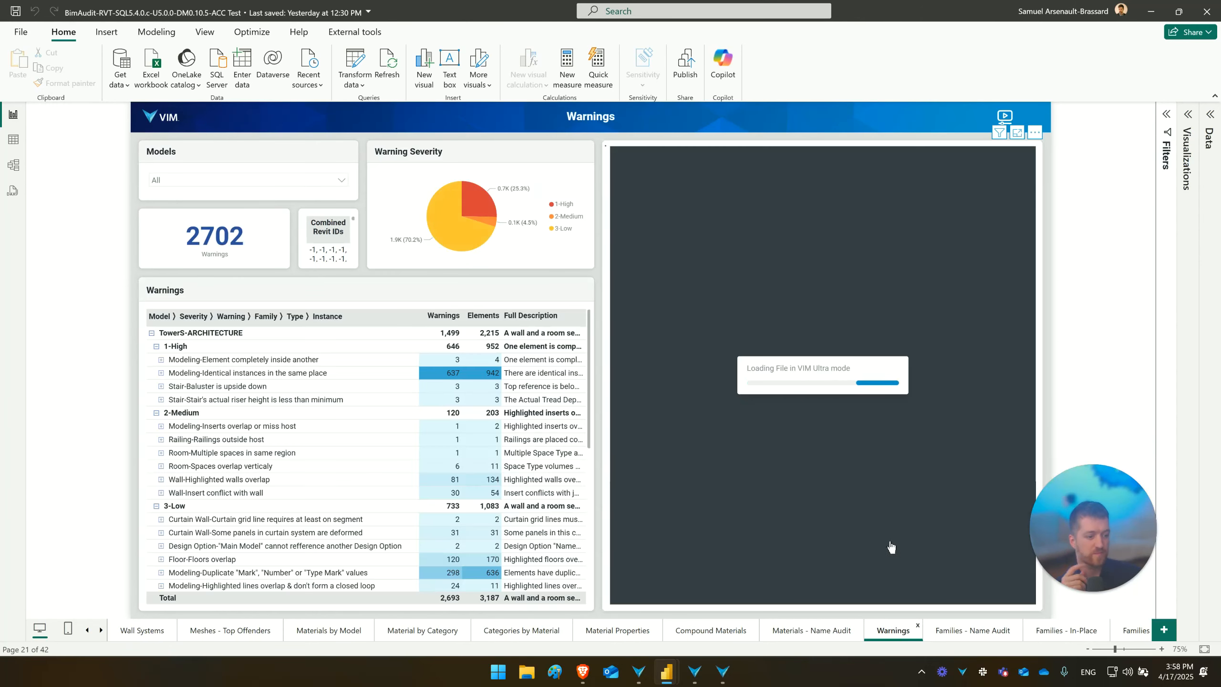
click(250, 360)
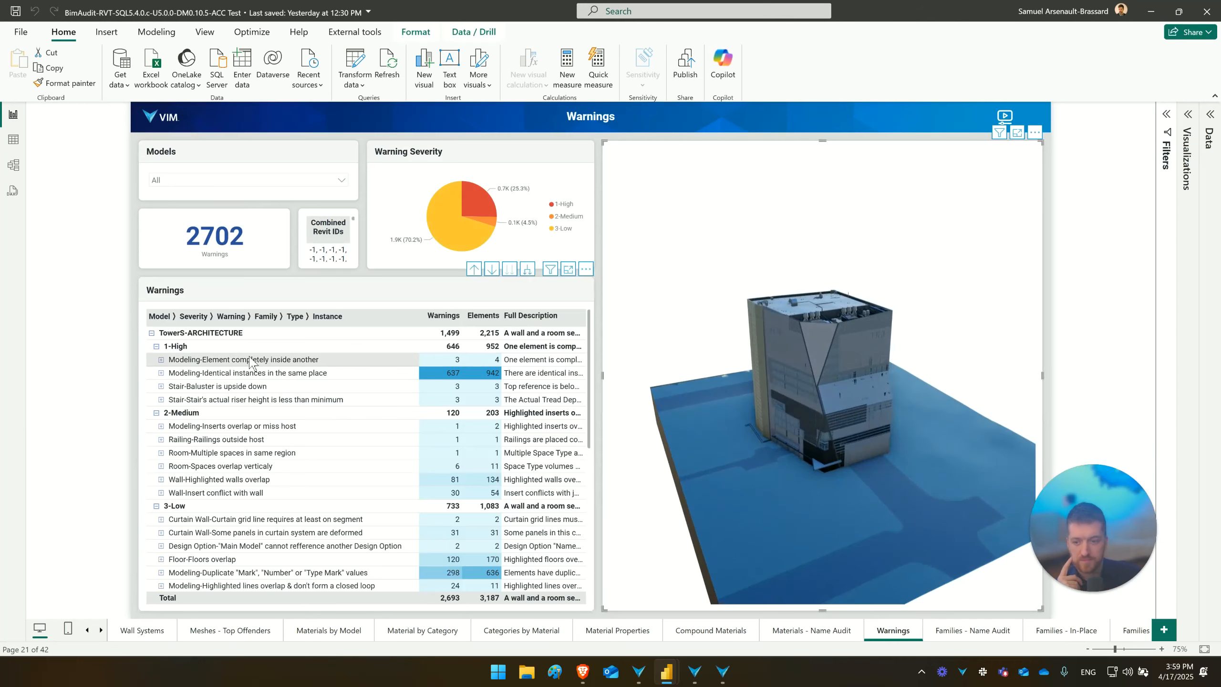
click(251, 373)
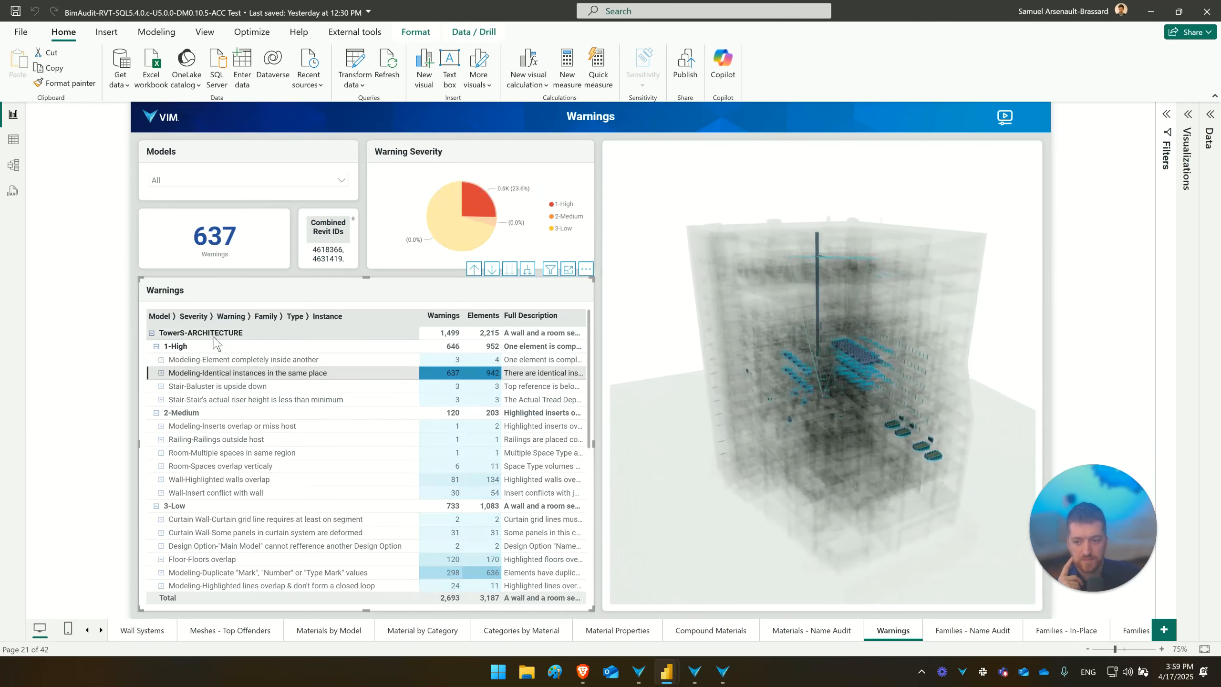
- Filter the Warnings page to all 1-High severity warnings of TowerS-ARCHITECTURE and inspect the affected elements in the 3D model
click(209, 347)
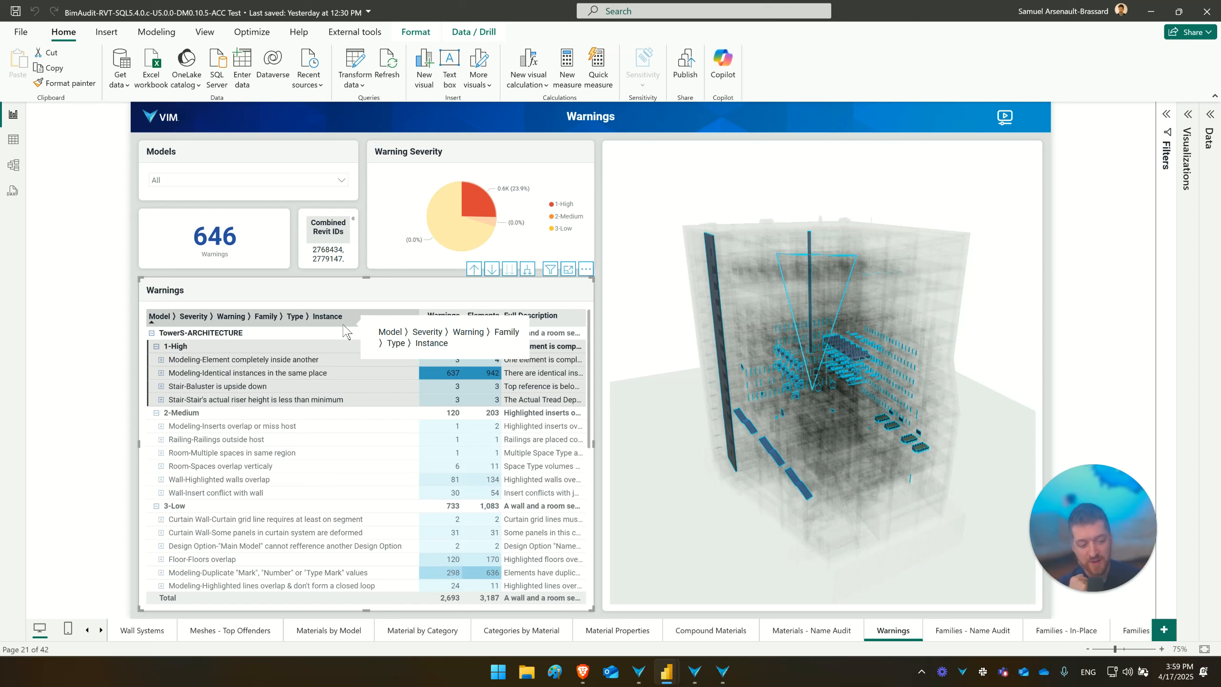
drag(739, 374, 738, 362)
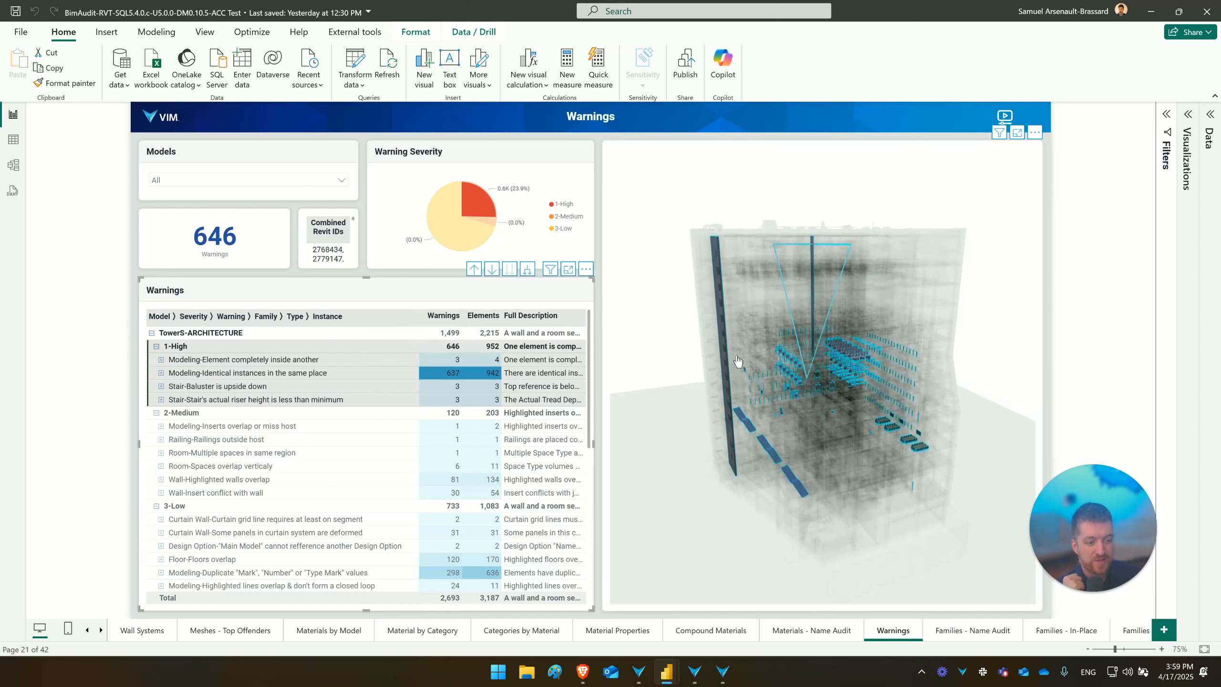
click(738, 361)
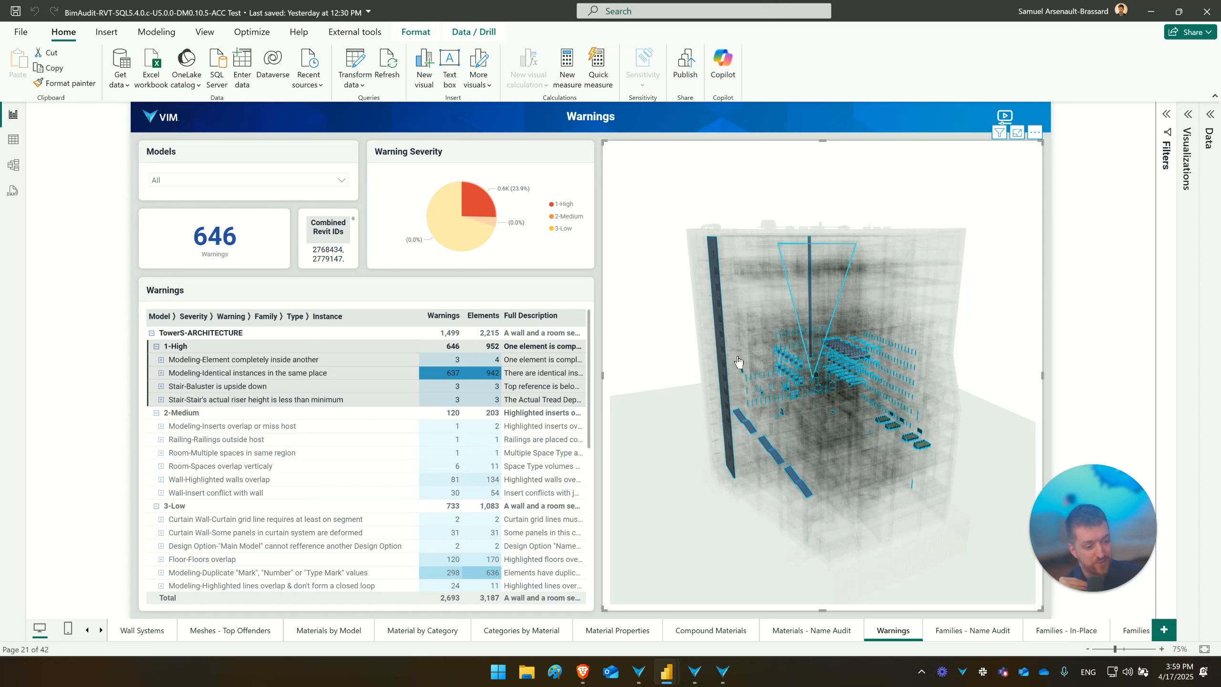